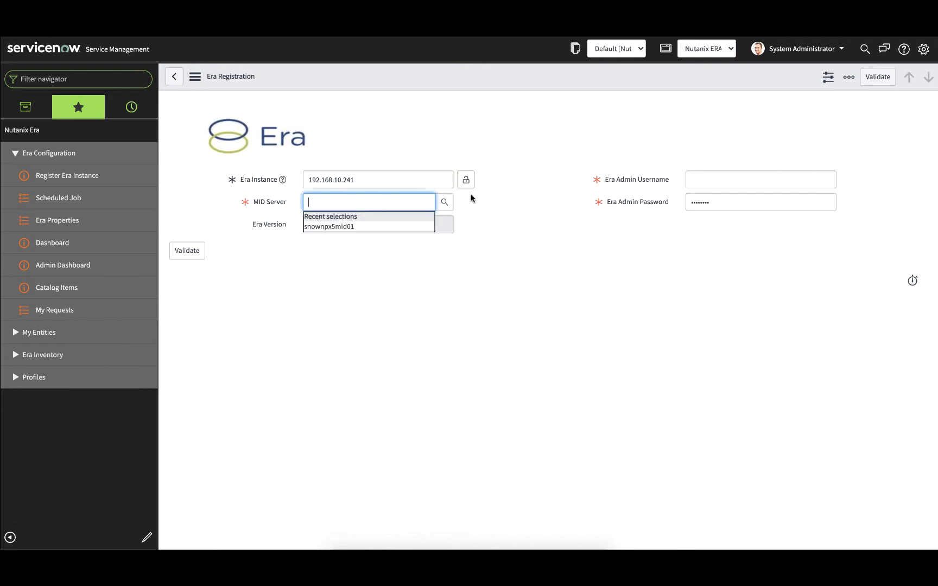
- Complete the Era registration with MID Server snownpx5mid01, username admin and the Era admin password, and validate and import the instance
left_click(365, 228)
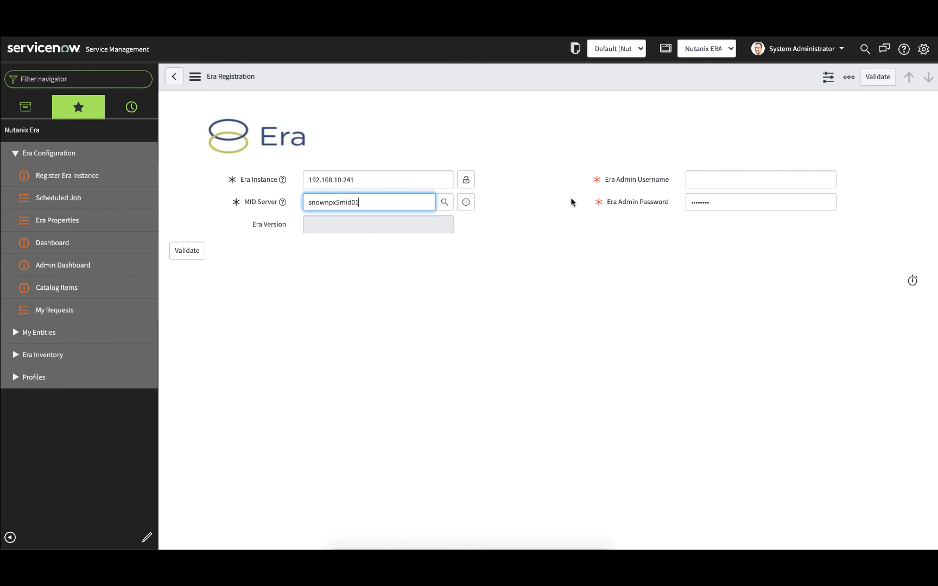
left_click(705, 182)
type("admin")
key("Tab")
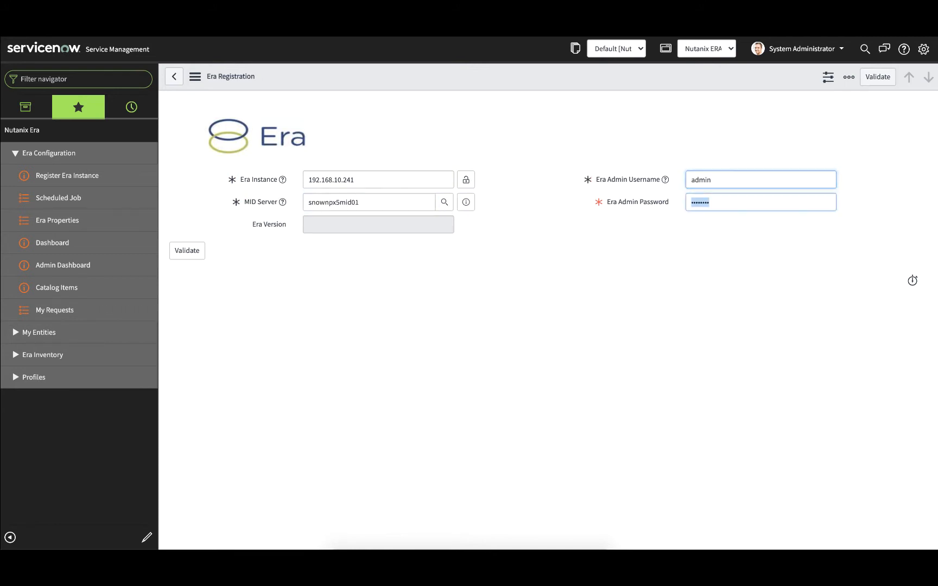
type("•")
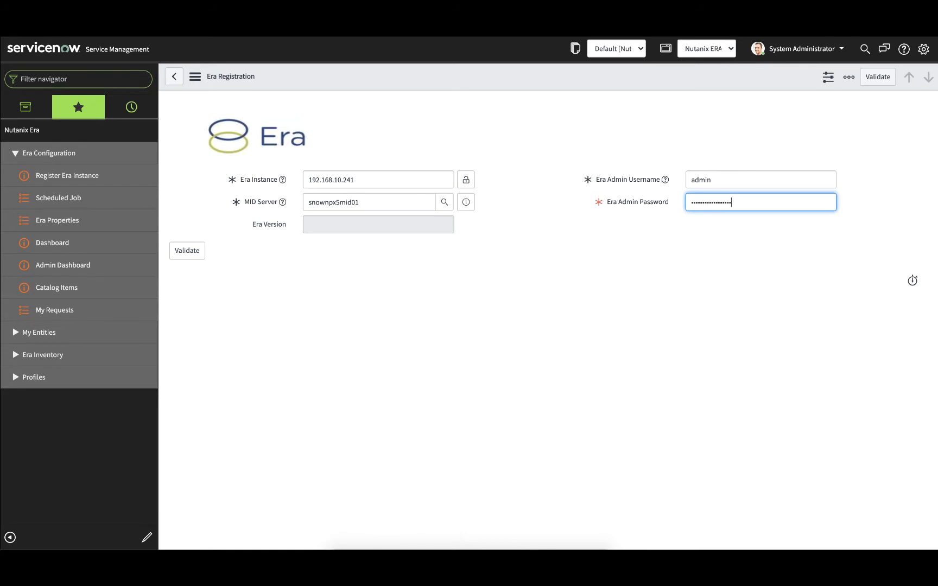
left_click(189, 252)
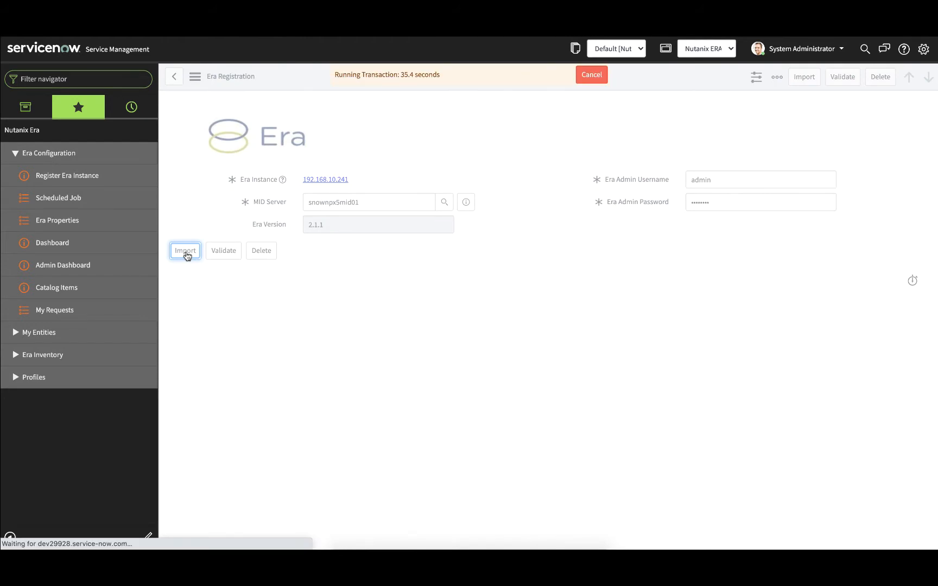
left_click(920, 121)
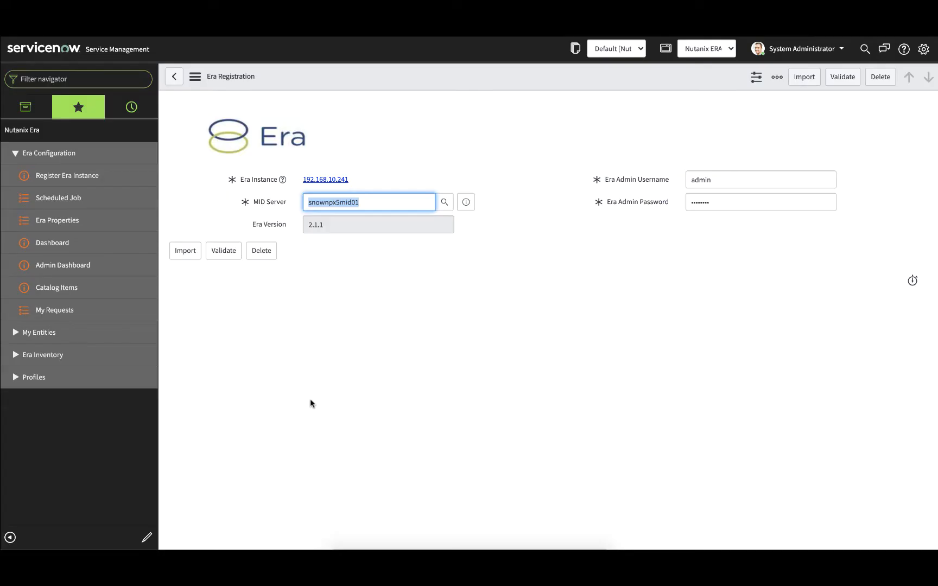
- Review the Era scheduled jobs, the Nutanix Era Admin Dashboard and the regular Nutanix Era Dashboard
left_click(92, 200)
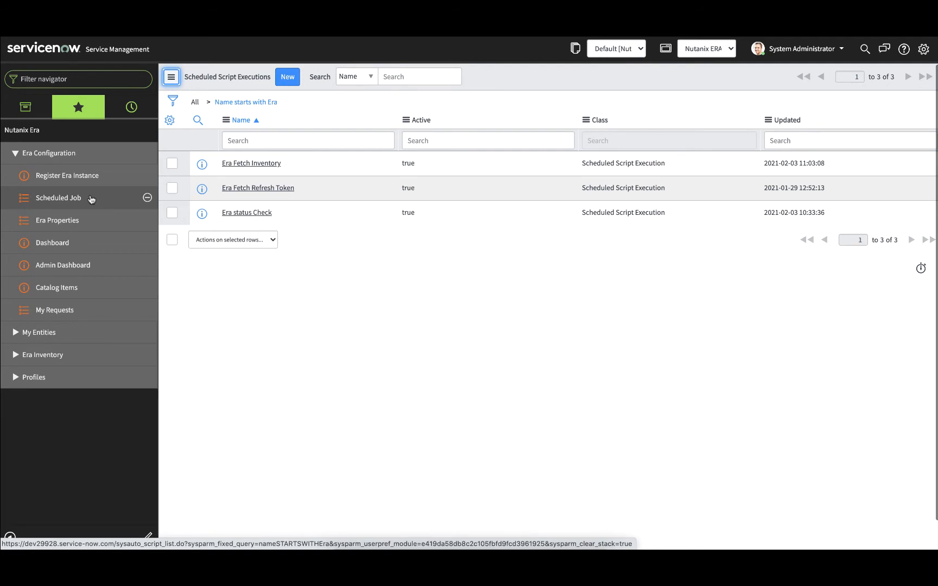
left_click(112, 268)
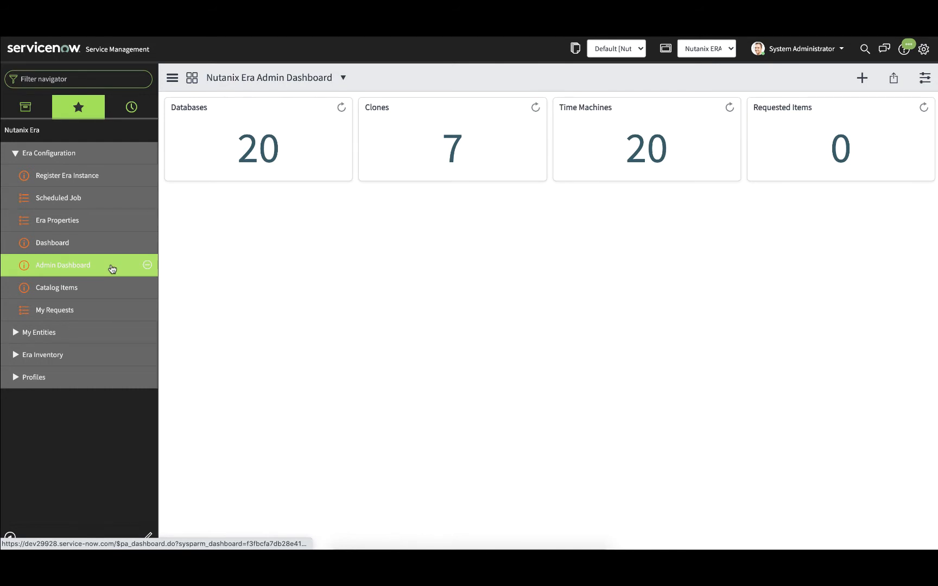
left_click(72, 246)
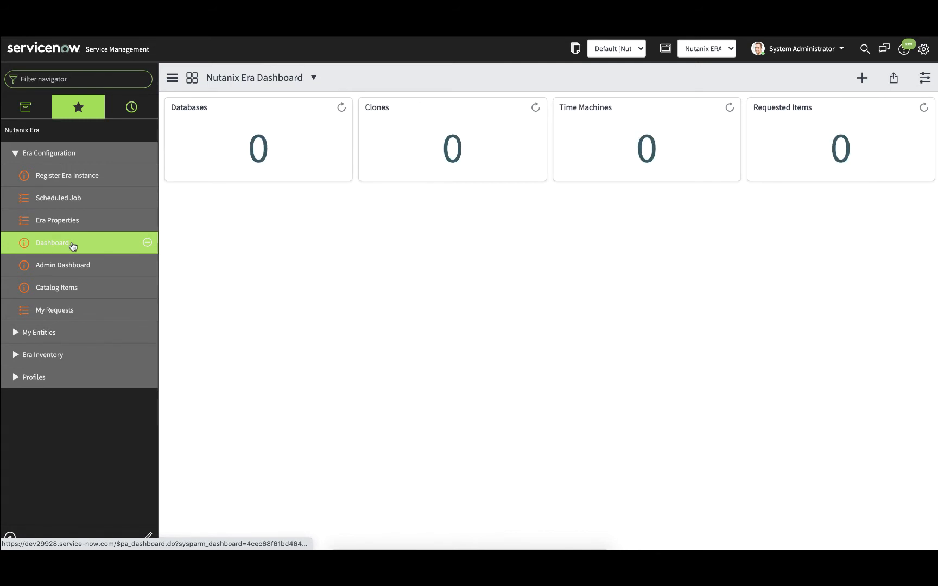
- Examine the database SLAs in the Era inventory and the imported software and compute profiles
left_click(15, 356)
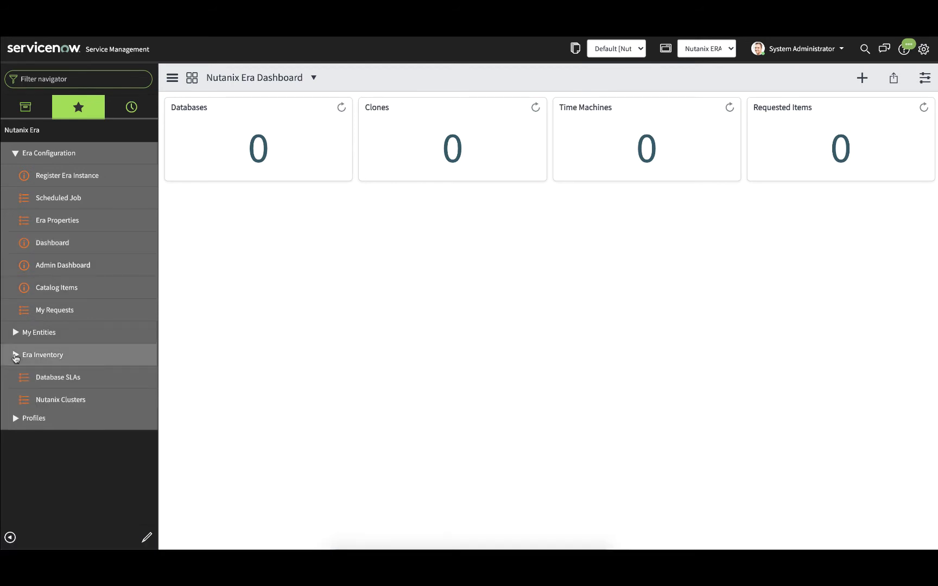
left_click(60, 379)
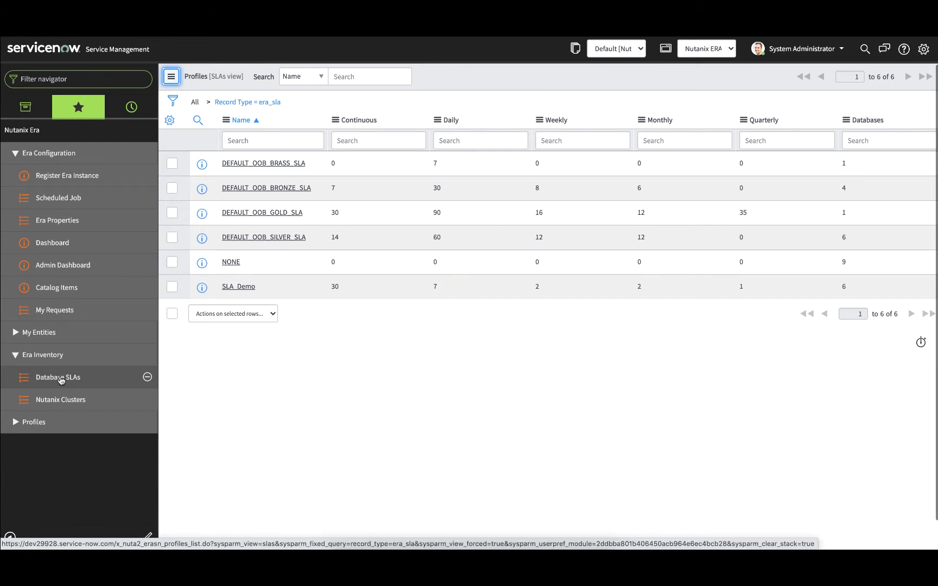
left_click(15, 355)
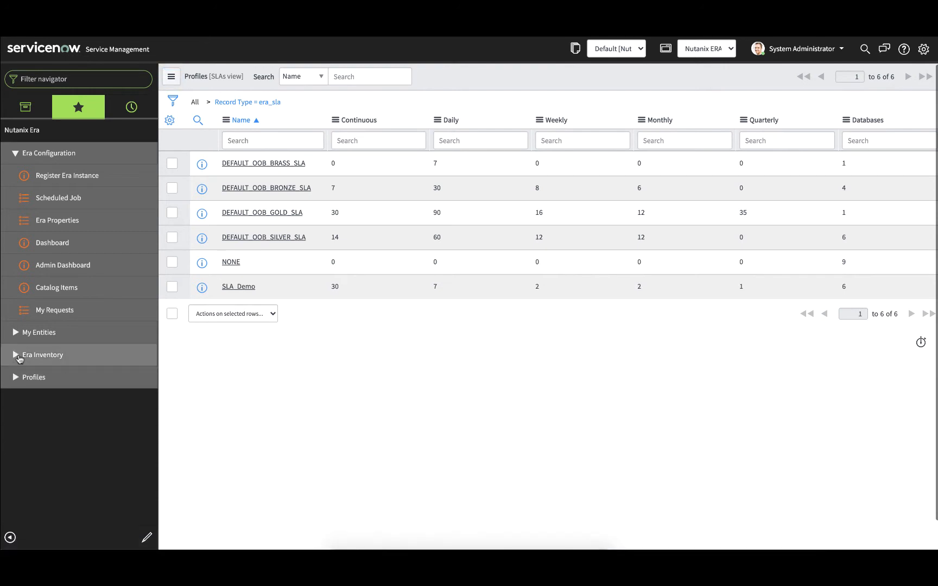
left_click(16, 379)
left_click(59, 402)
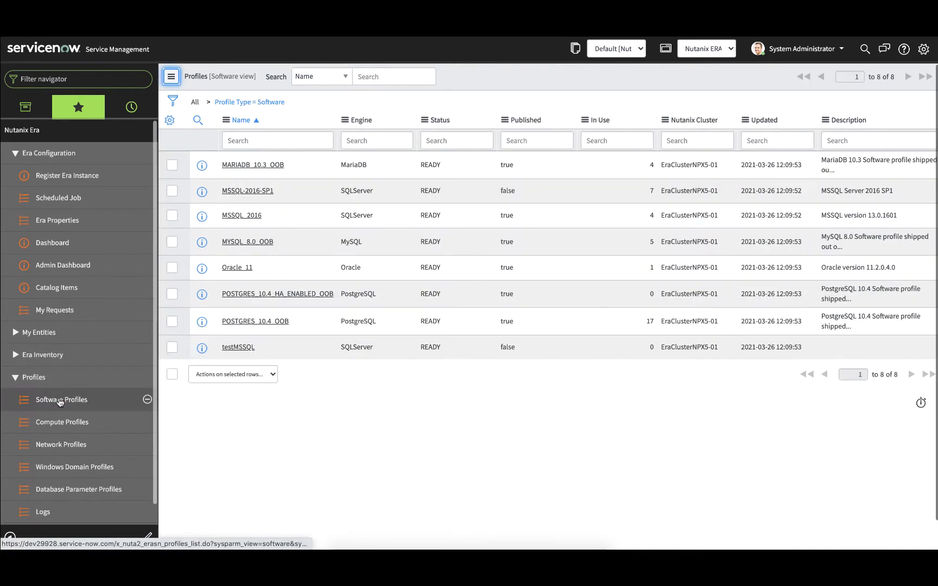
left_click(62, 423)
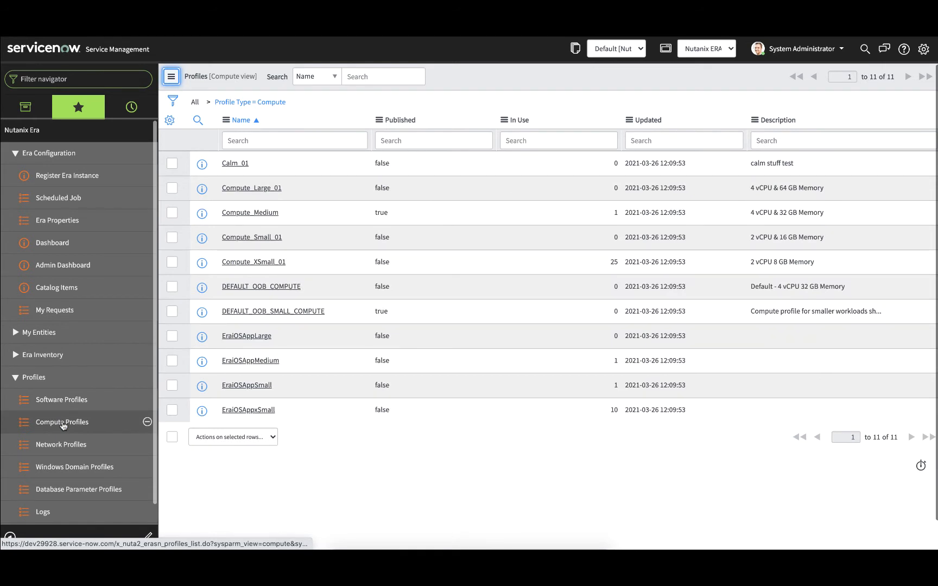
- Review the Nutanix Era application logs and the plugin's support page
scroll(62, 425, "down", 1)
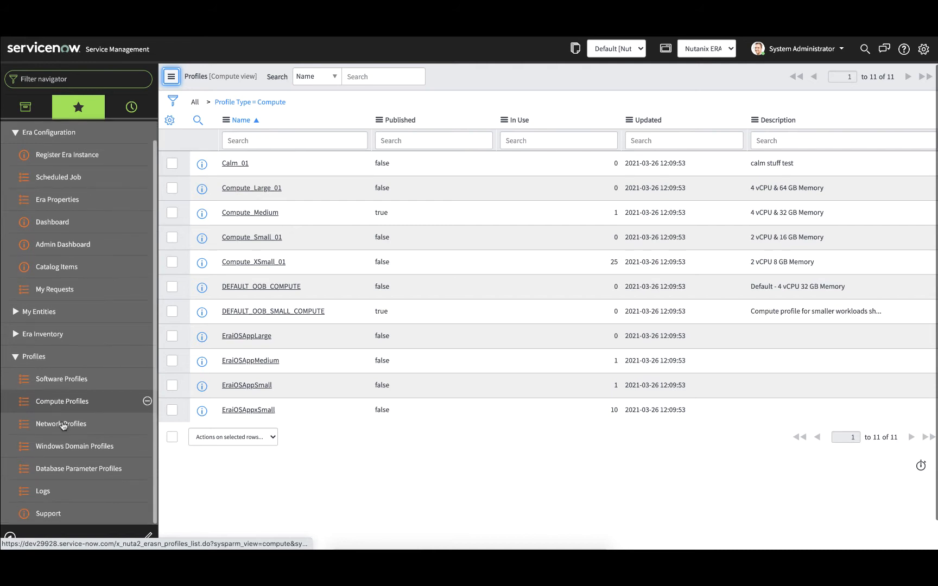
left_click(51, 491)
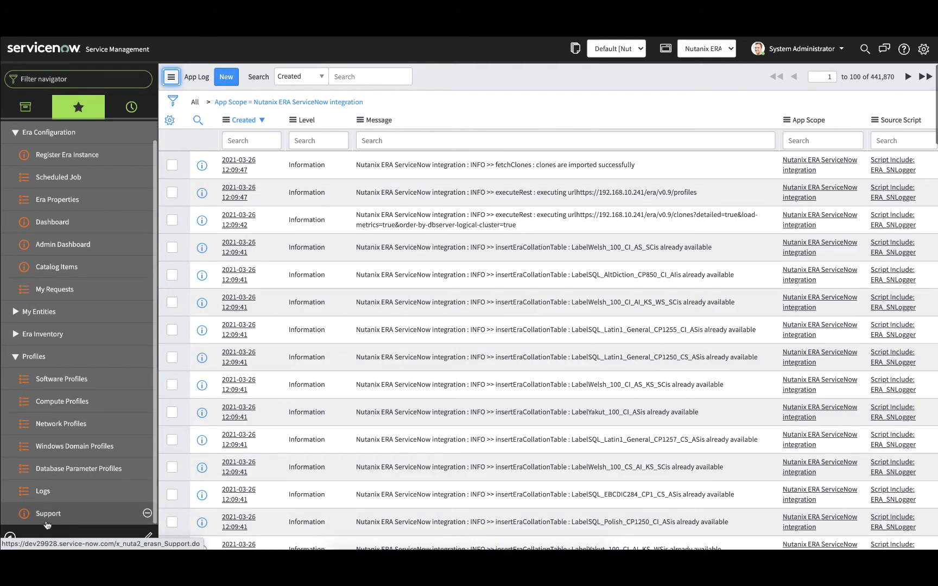
left_click(50, 517)
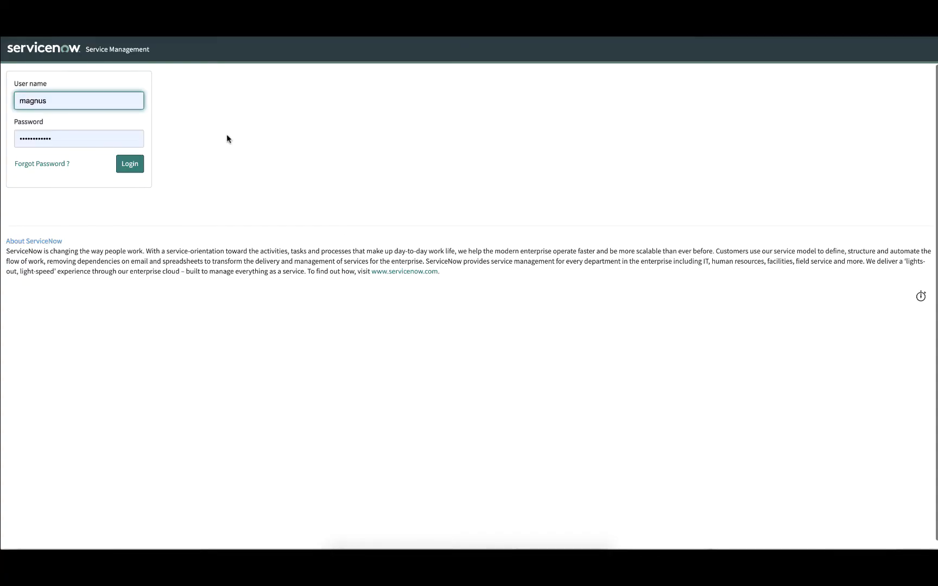
- Expand the Nutanix Era favourites in the end user's self-service session and view the Nutanix Era Dashboard
left_click(129, 165)
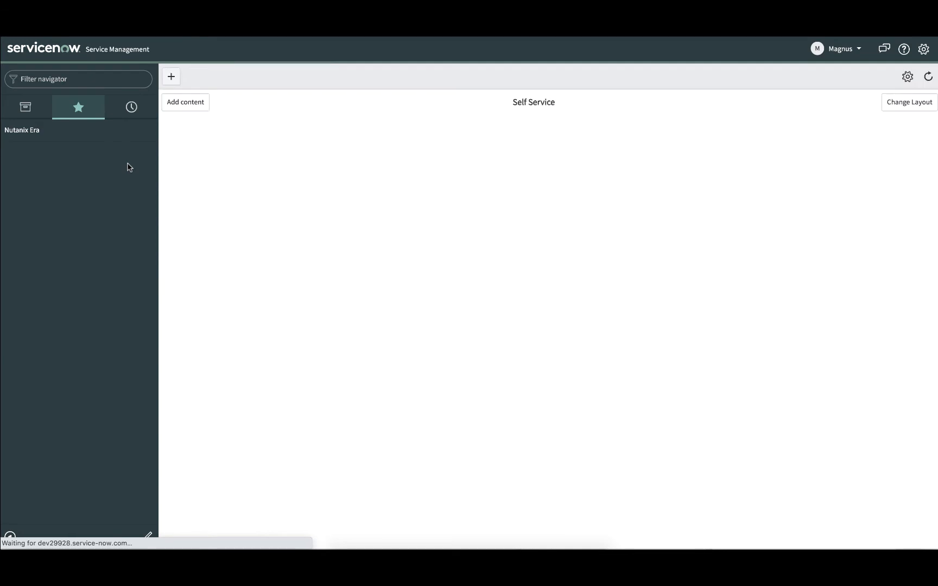
left_click(33, 132)
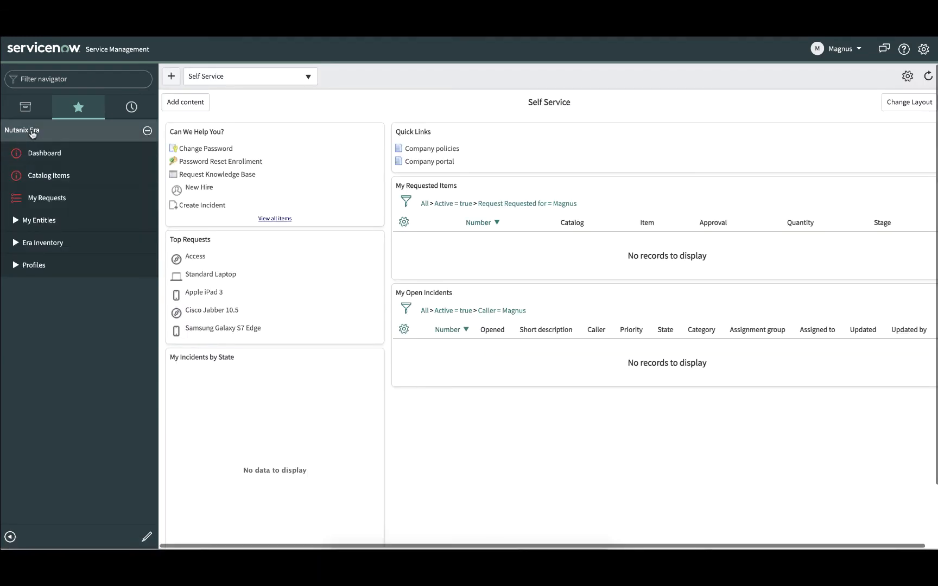
left_click(43, 160)
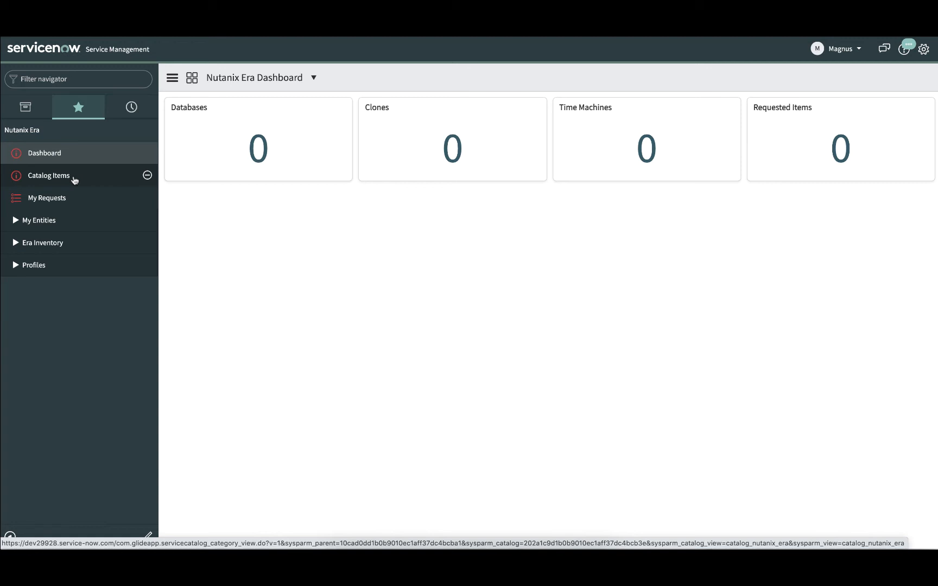
- Open the Provision a Database catalog item and set the database engine to My SQL and the type to Instance
left_click(74, 180)
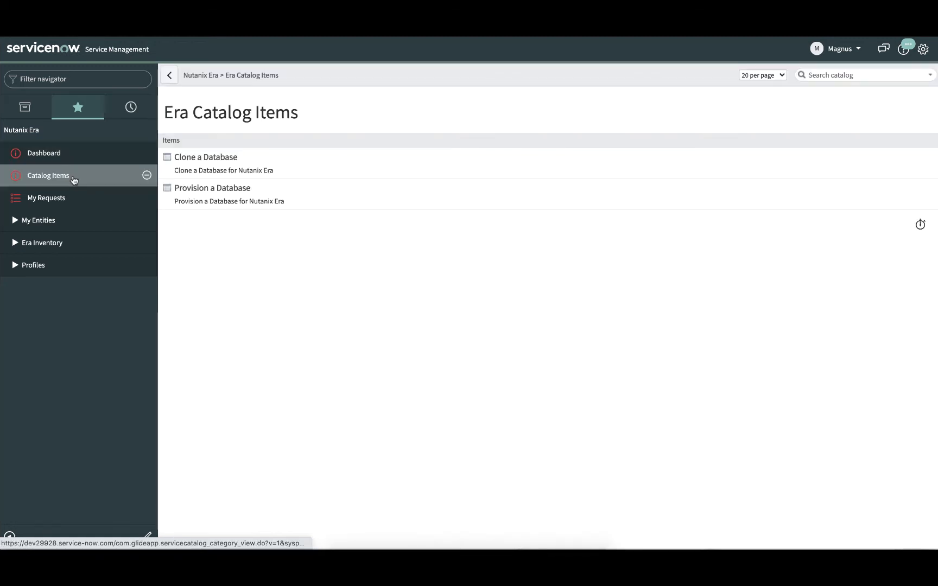
left_click(181, 189)
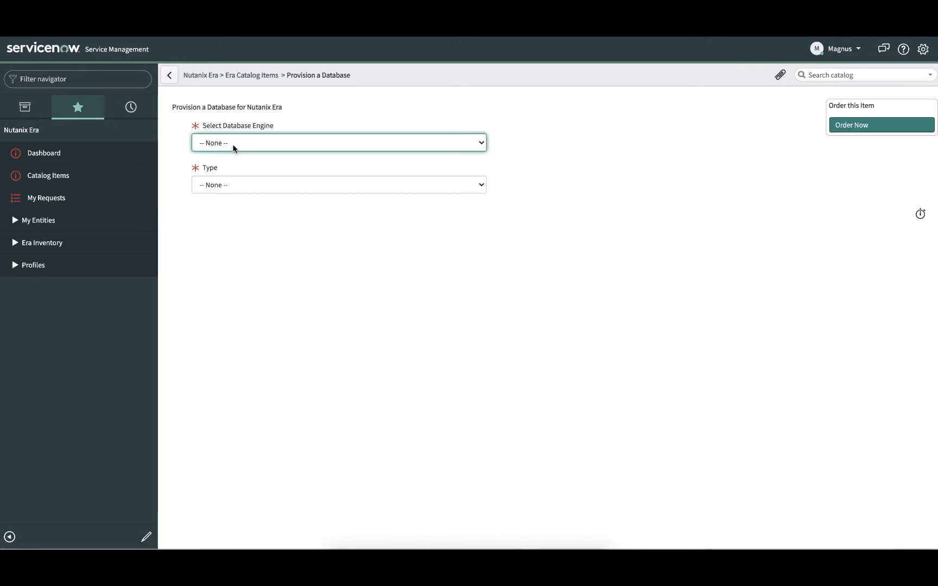
left_click(234, 148)
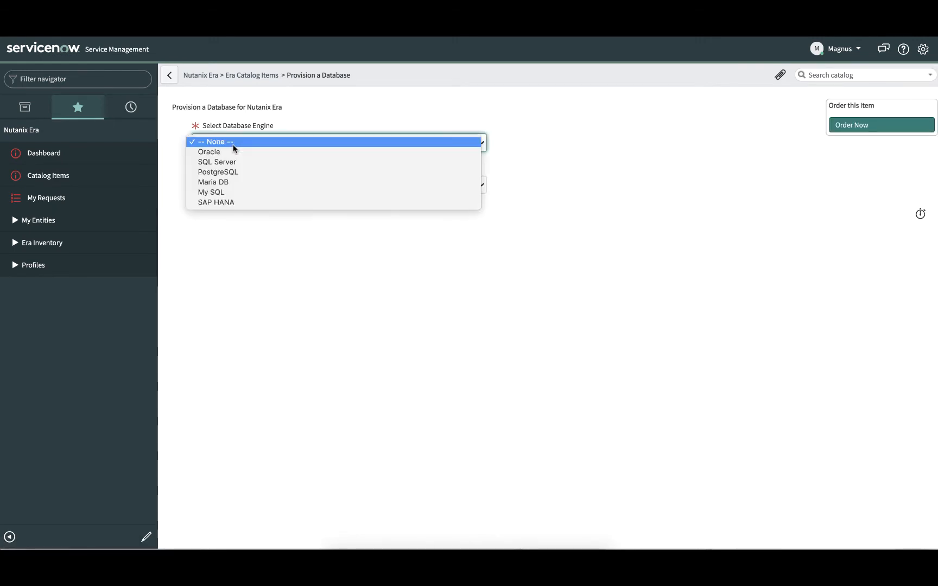
left_click(219, 191)
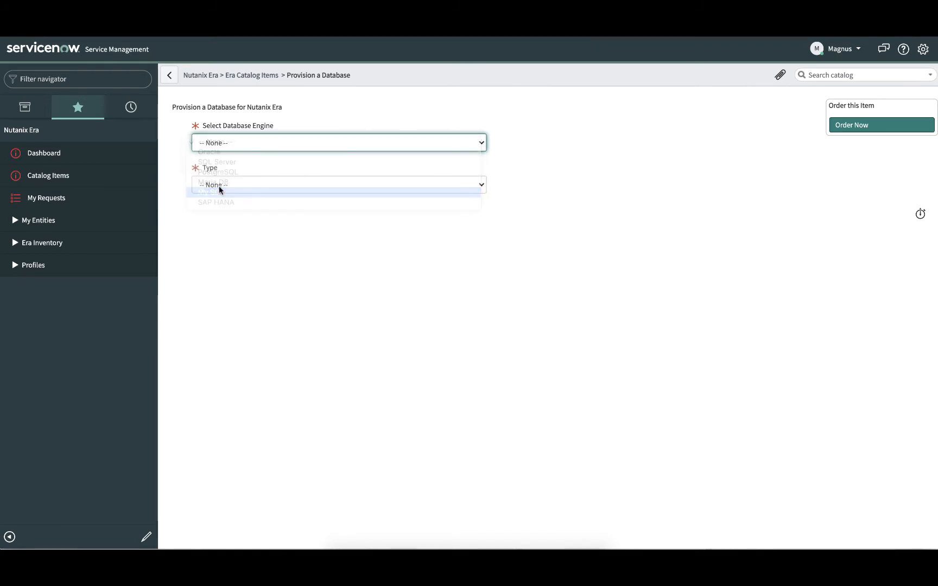
left_click(221, 186)
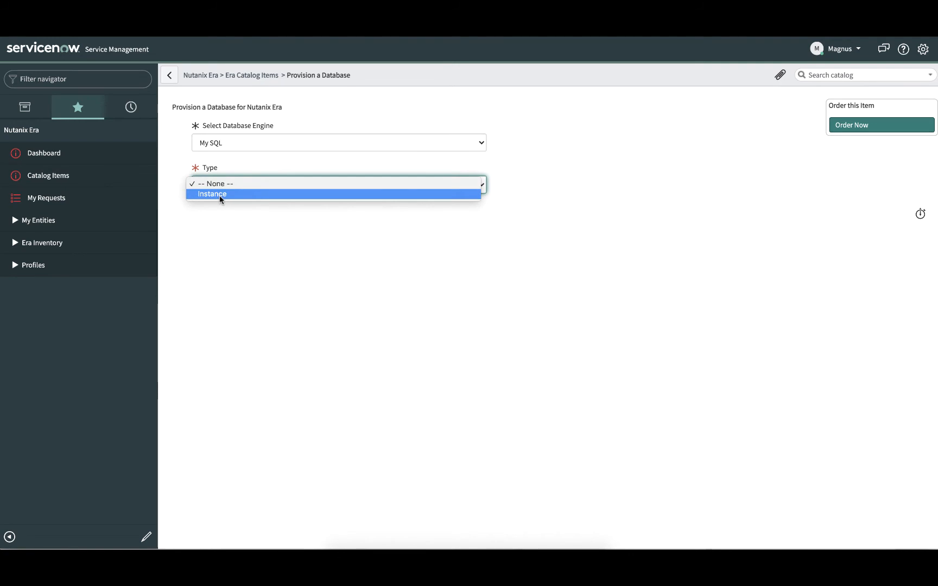
left_click(220, 195)
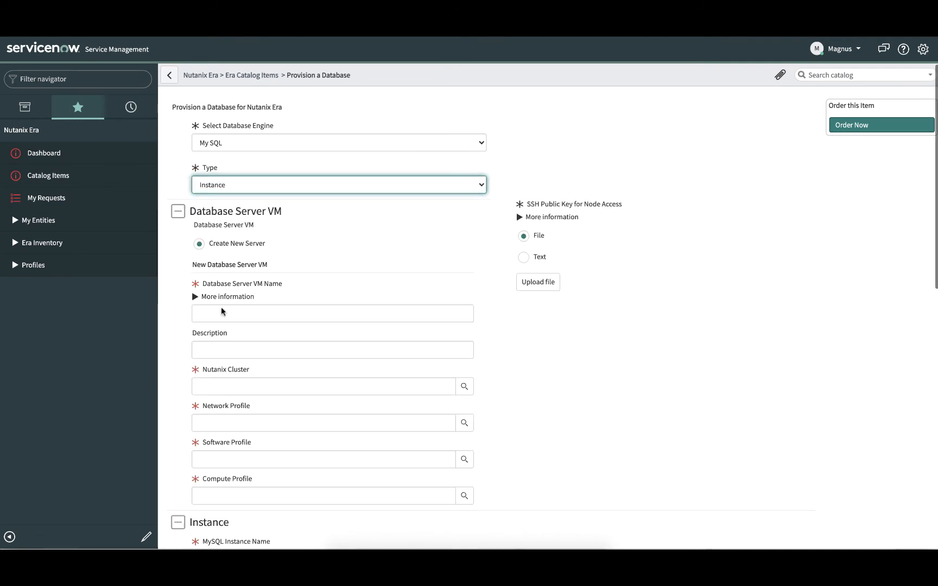
- Name the new database server VM mysqlvm0001 and assign it to the Nutanix cluster EraClusterNPX5-01
left_click(215, 313)
type("mysqlvm")
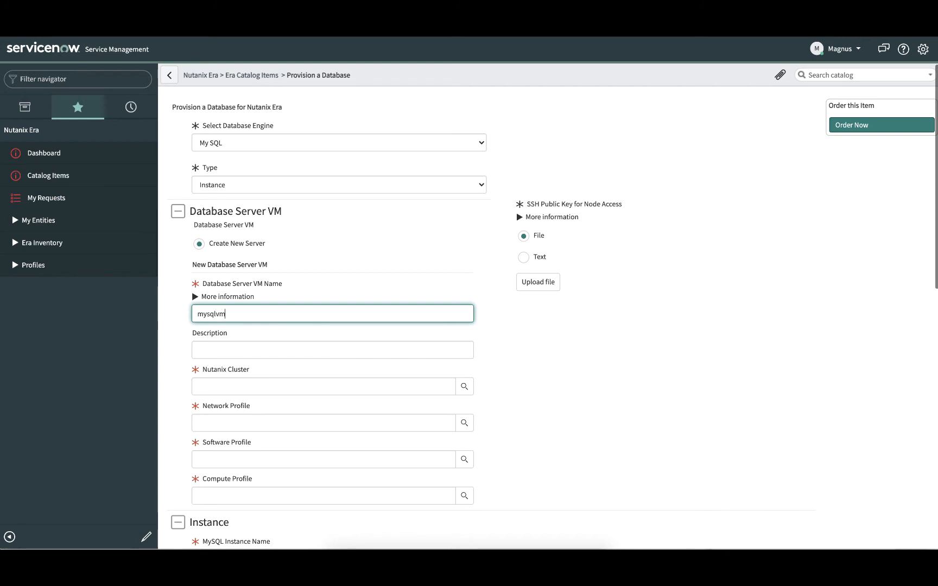
type("0001")
left_click(222, 388)
type("EraClusterNPX5-01")
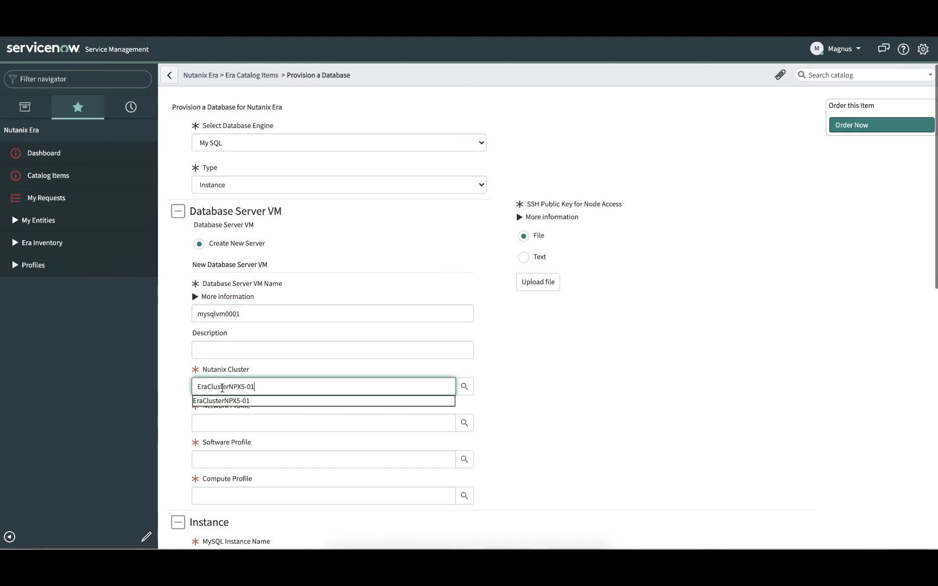
left_click(222, 404)
- Set the VM's network profile to Net_MySQL-NPX5-01, software profile to MYSQL_8.0_OOB and compute profile to Compute_Small_01
left_click(469, 421)
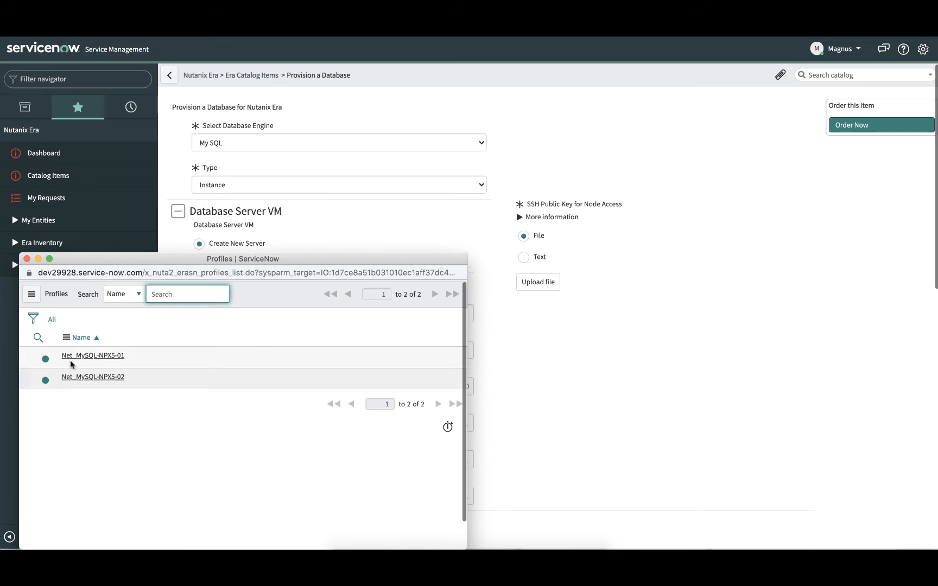
left_click(73, 357)
left_click(466, 461)
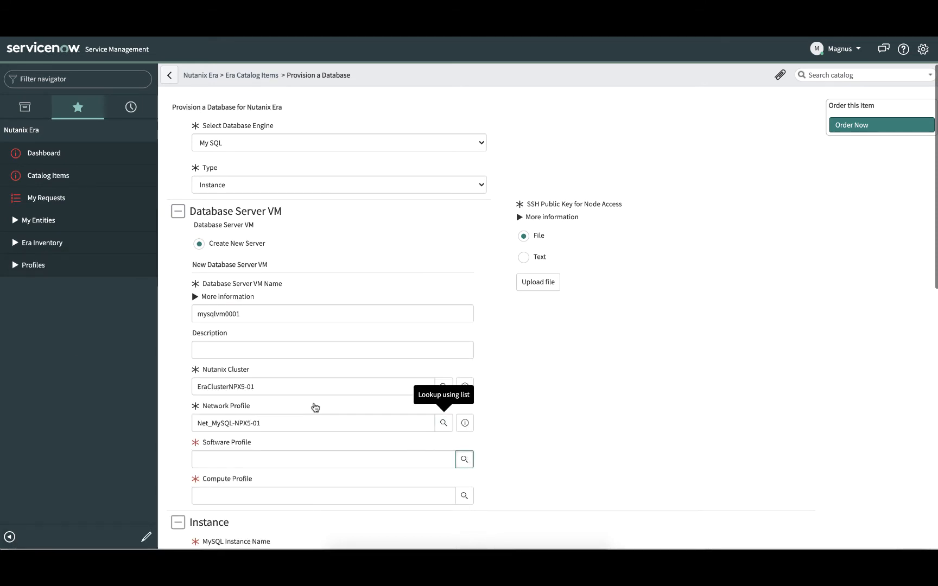
left_click(79, 357)
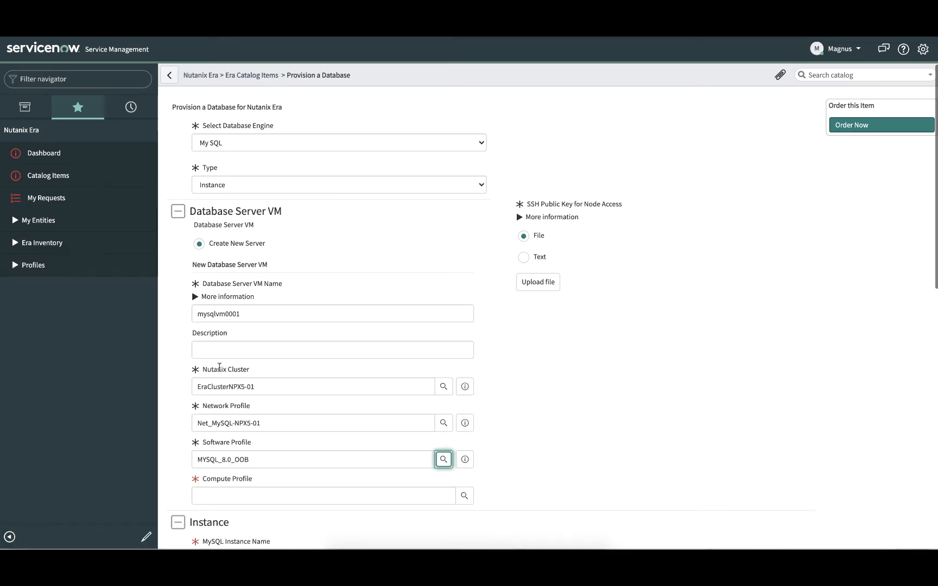
left_click(465, 496)
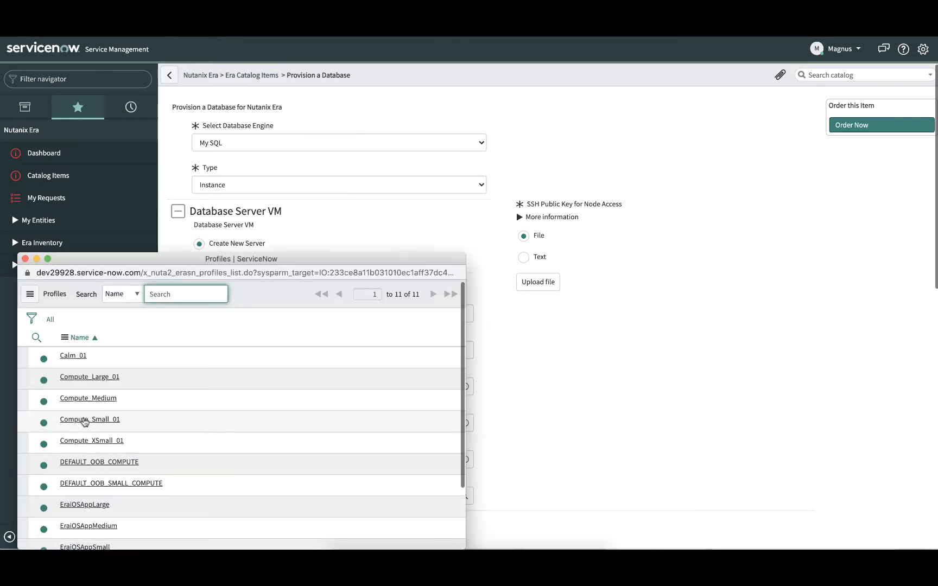
left_click(86, 420)
- Attach era_demo_key_public.txt as the SSH public key file for node access and close the attachments dialog
left_click(538, 281)
left_click(412, 130)
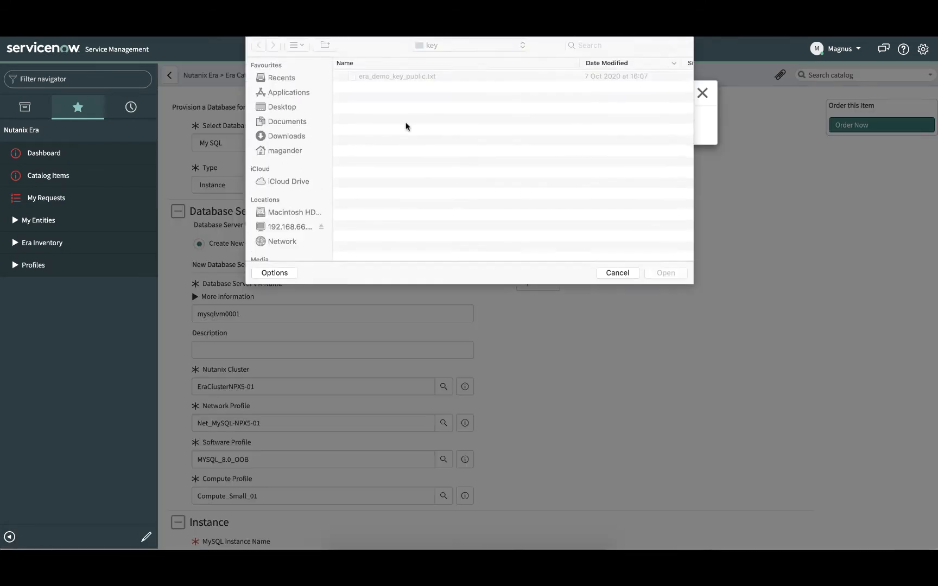
double_click(393, 77)
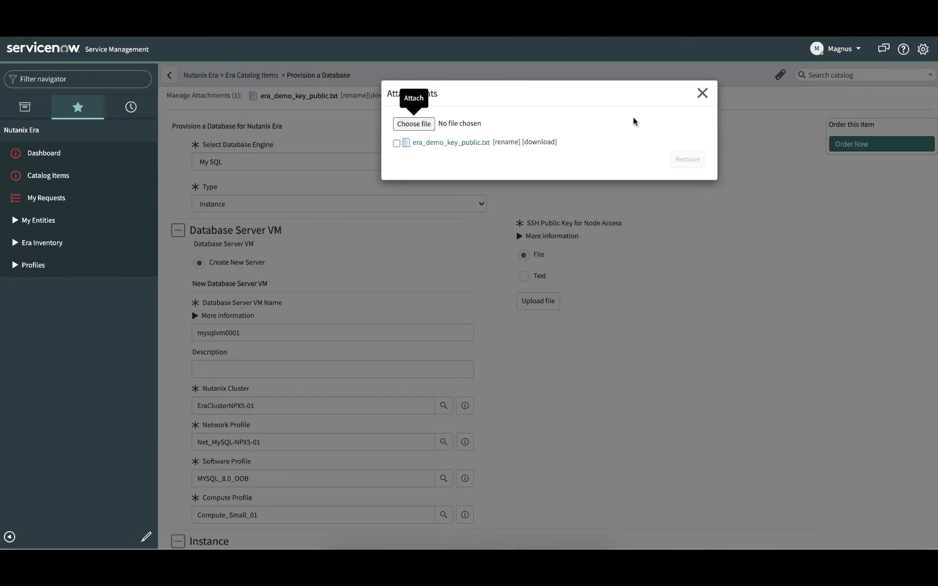
left_click(702, 93)
- Name the MySQL instance mysqlinst0001 and set its size to 400 GiB with the DEFAULT_MYSQL_PARAMS database parameter profile
scroll(379, 272, "down", 5)
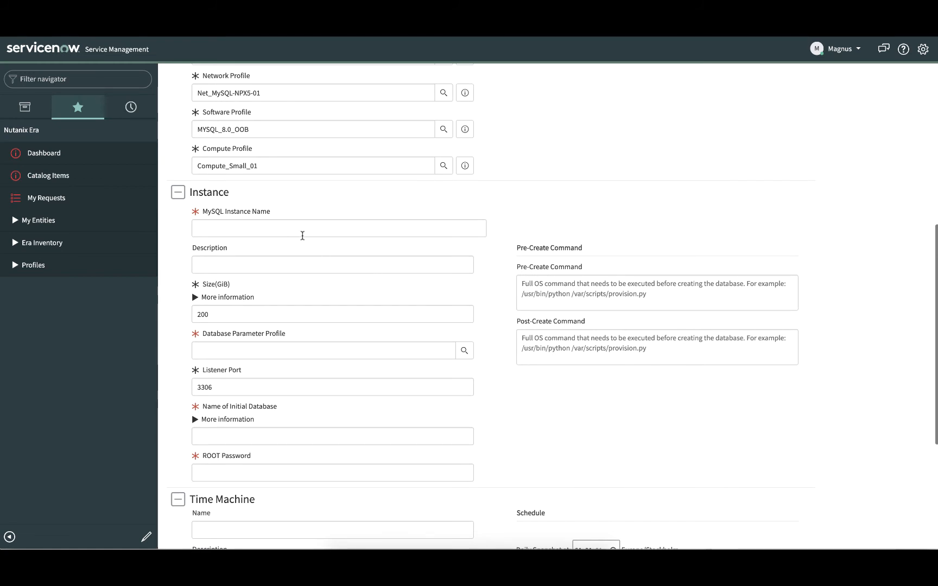
left_click(299, 232)
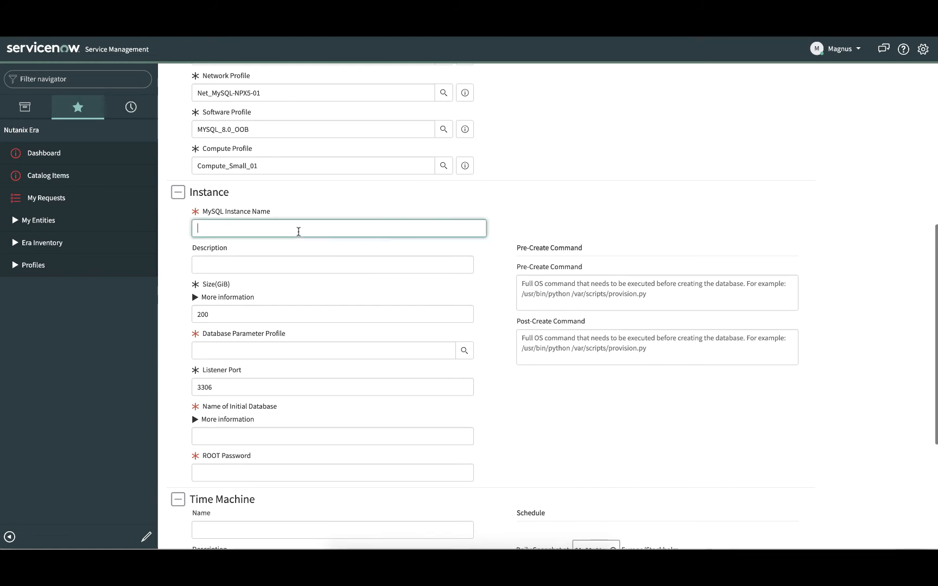
type("mysqlinst0001")
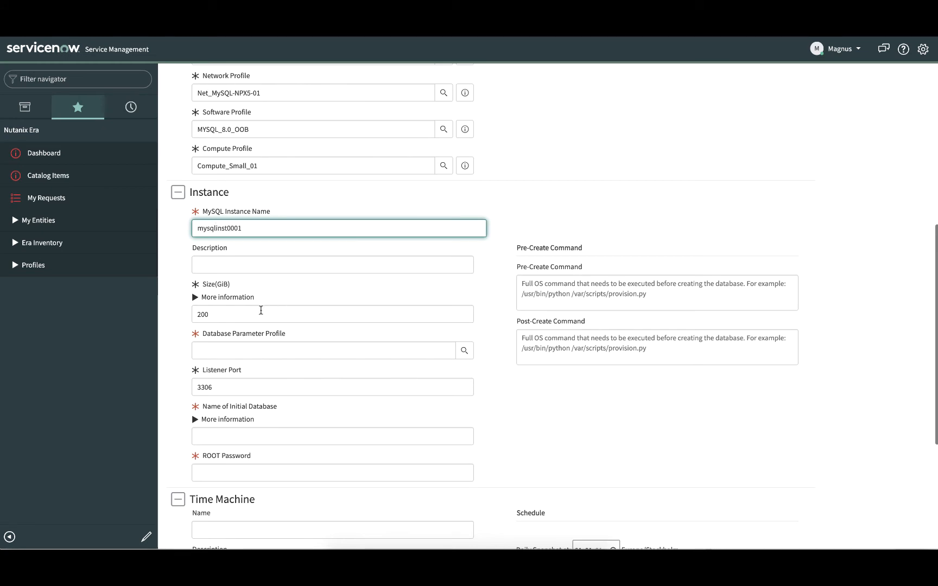
left_click_drag(260, 312, 193, 316)
type("400")
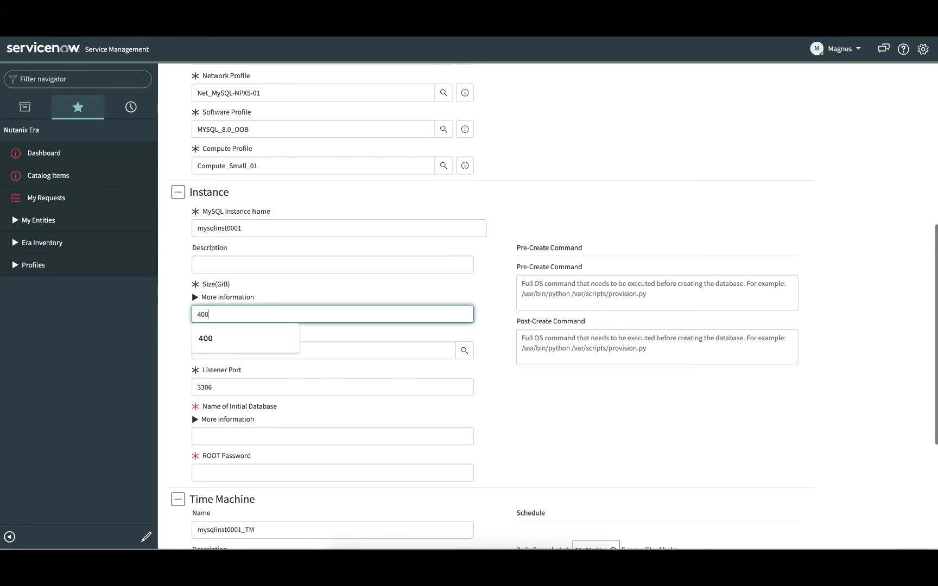
left_click(463, 352)
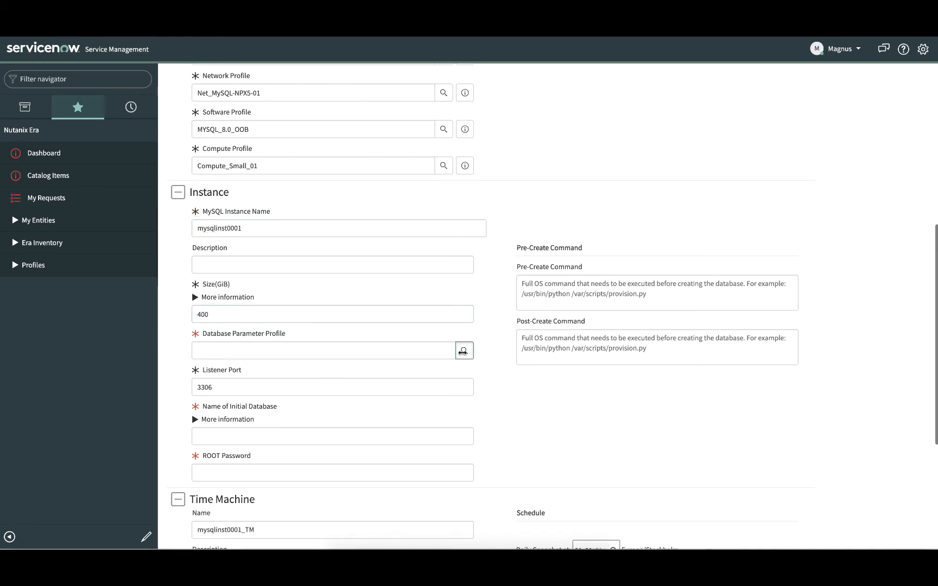
left_click(100, 358)
- Name the initial database mysqldb001 and enter the instance's ROOT password
left_click(211, 439)
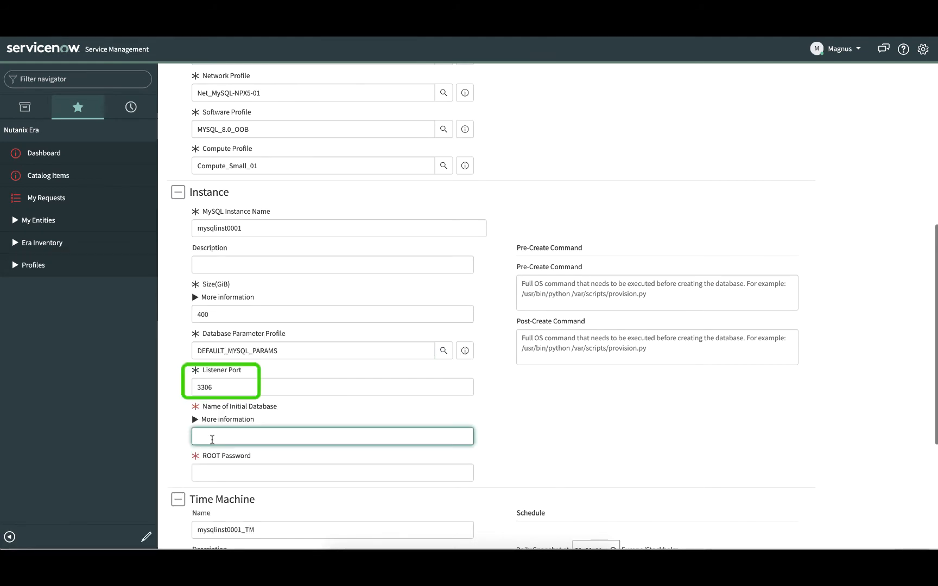
type("m")
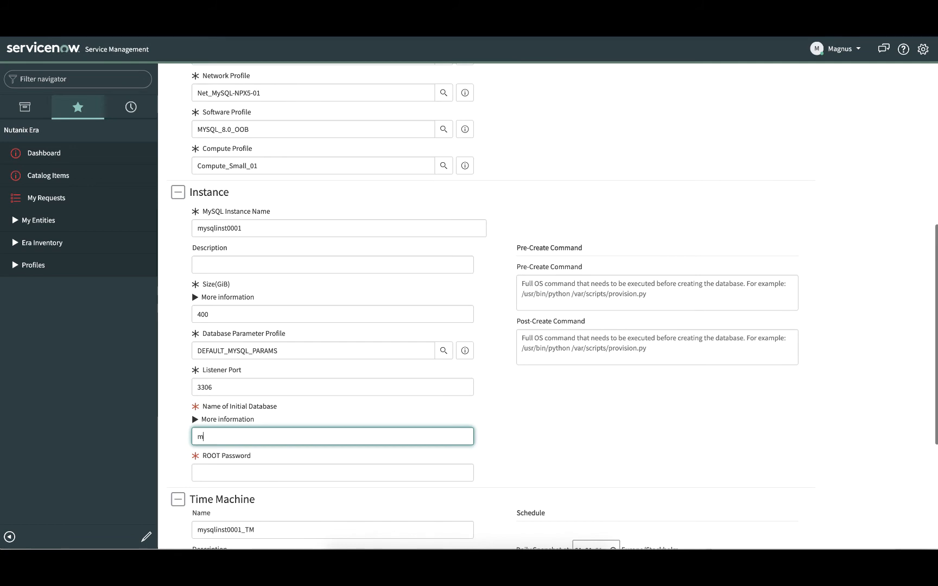
type("ysqldb001")
left_click(214, 475)
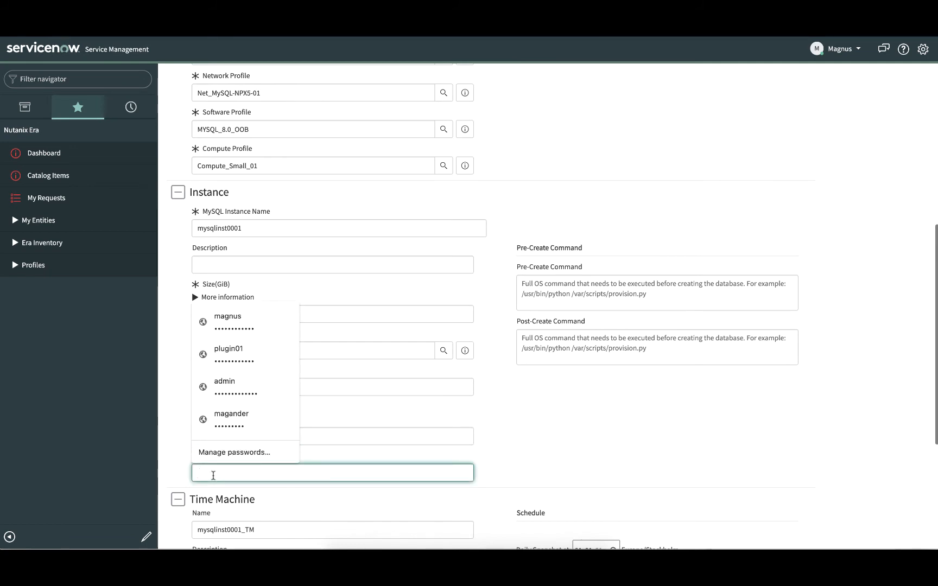
type("•••••••••")
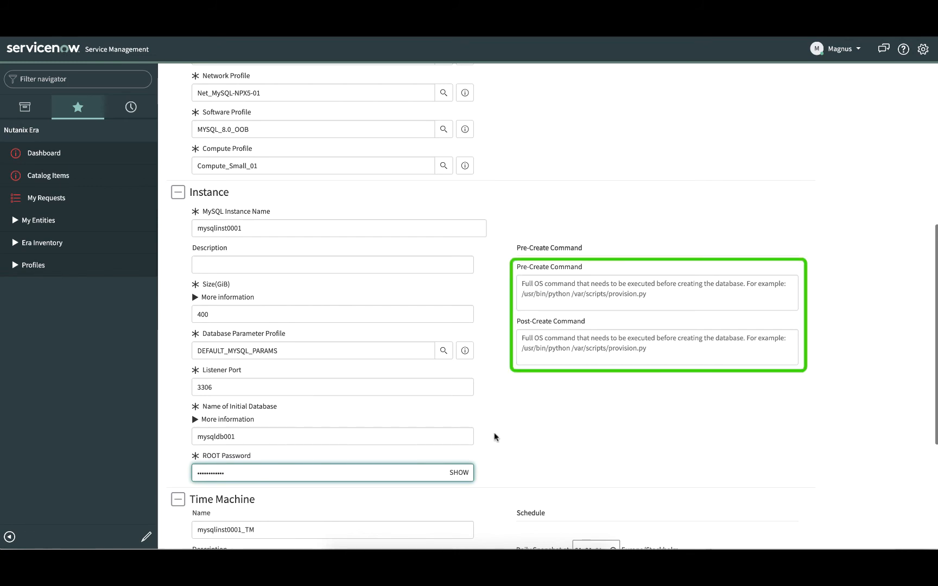
- Assign the DEFAULT_OOB_BRONZE_SLA to the Time Machine and schedule its daily snapshot at 06:00
scroll(495, 435, "down", 3)
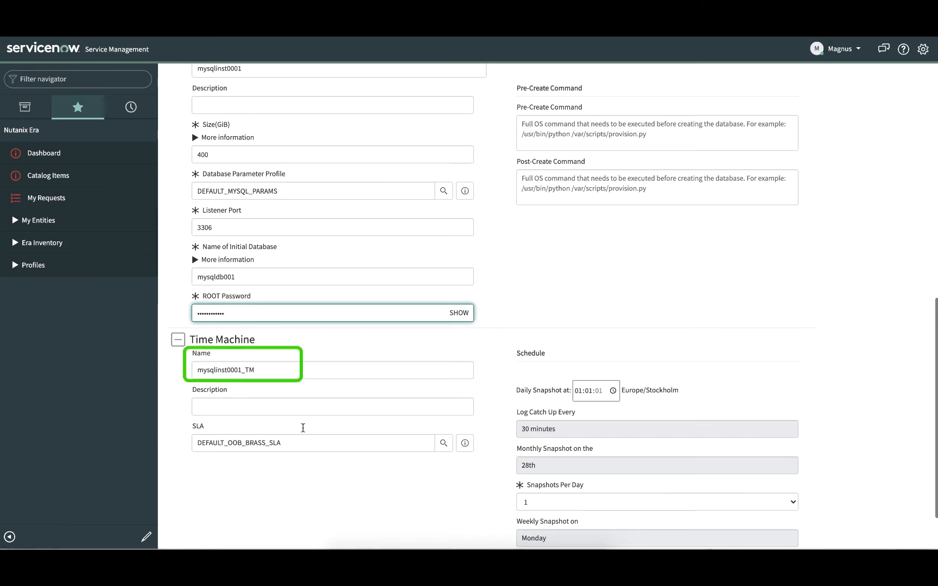
left_click(443, 445)
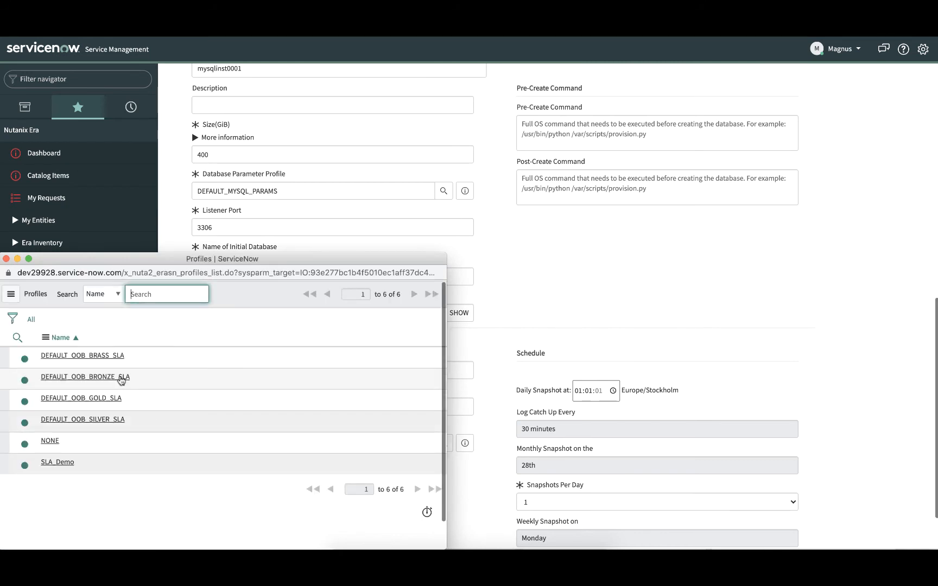
left_click(120, 378)
left_click(578, 392)
type("0600")
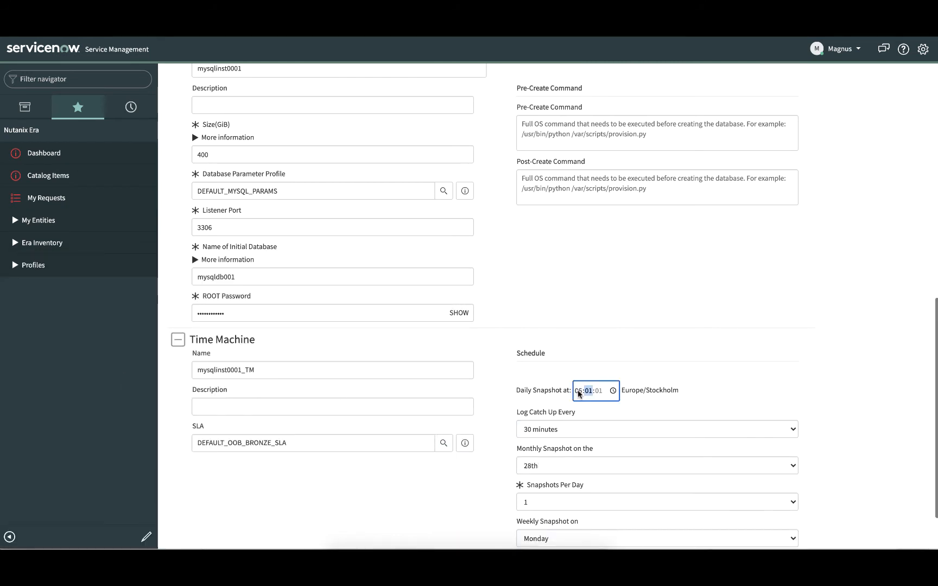
left_click(727, 383)
- Set the Time Machine's log catch up to every 120 minutes and its monthly snapshot to the 20th
left_click(662, 430)
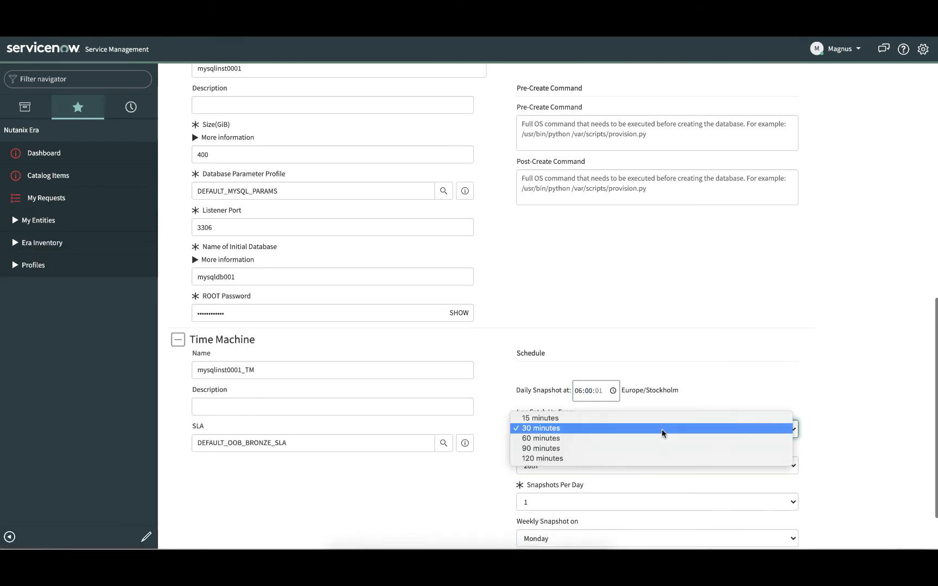
left_click(650, 460)
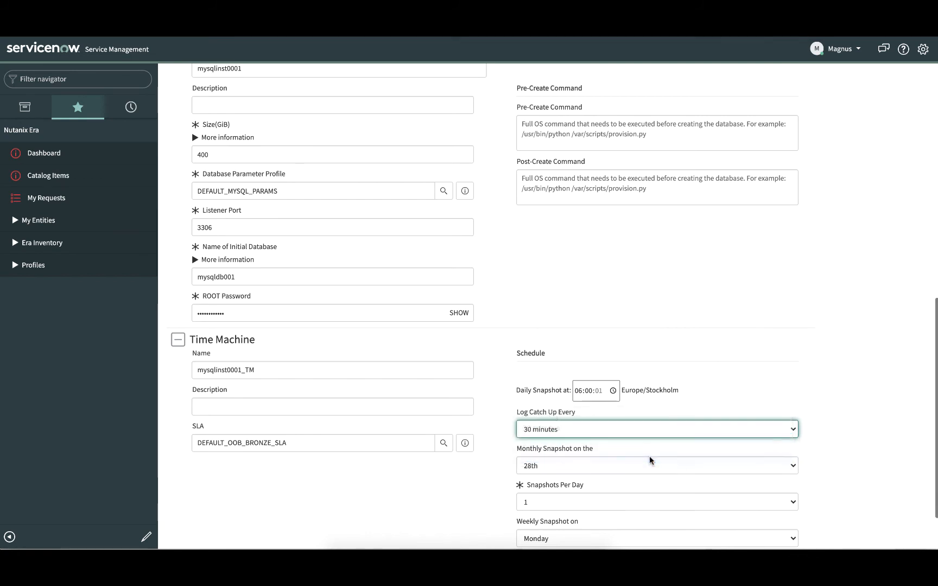
left_click(635, 468)
left_click(588, 385)
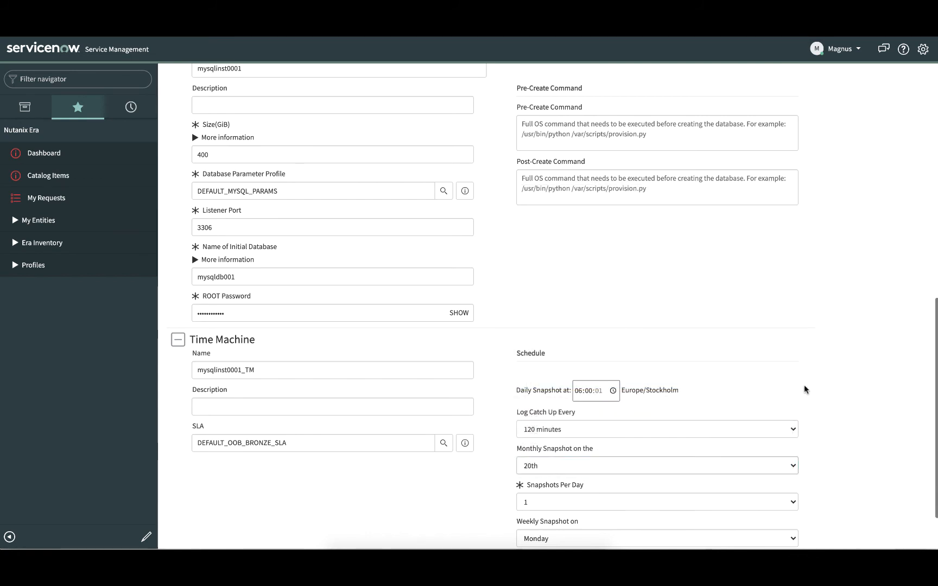
scroll(806, 389, "down", 2)
left_click(760, 475)
left_click(652, 496)
- Submit the order for the new MySQL database
scroll(841, 277, "up", 15)
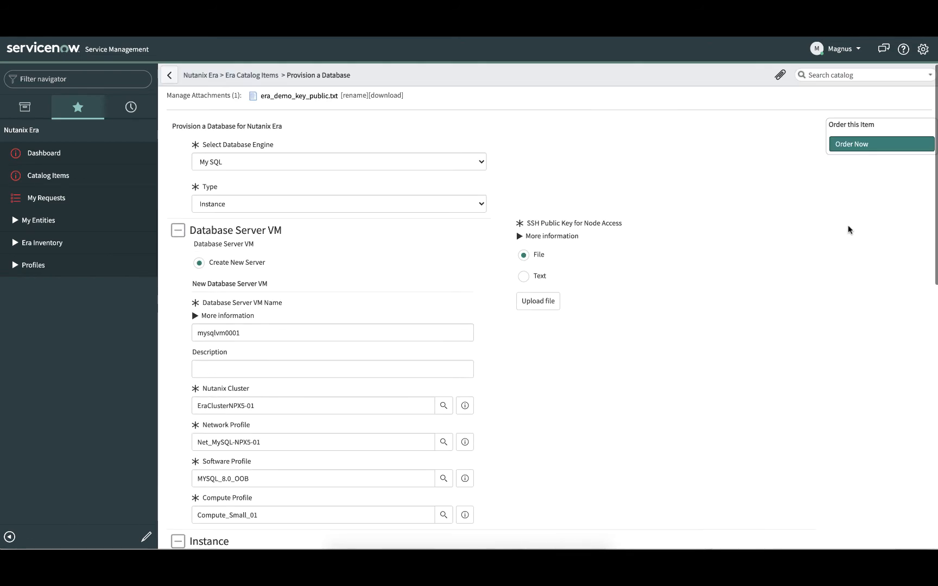
left_click(857, 173)
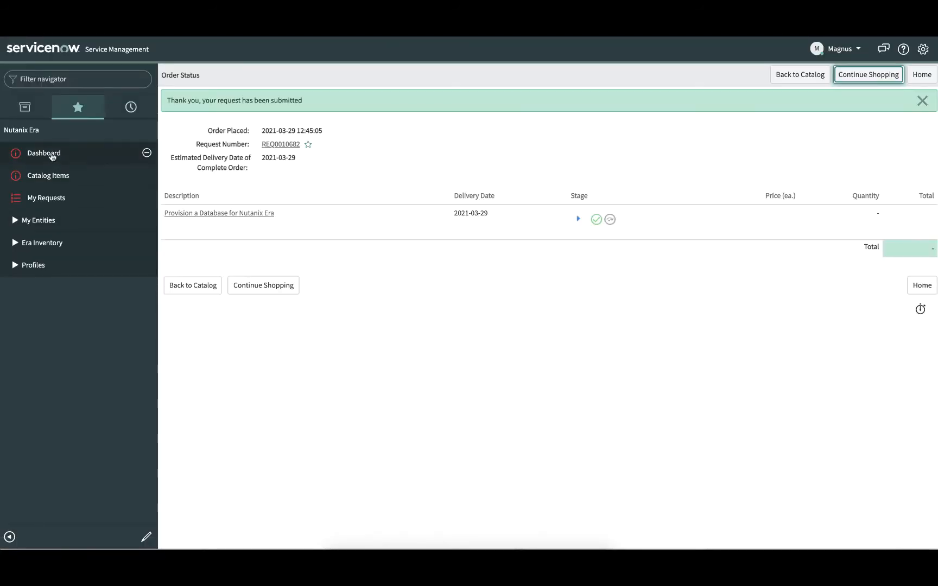
- Check the requested items from the Nutanix Era dashboard and open the mysqlinst0001 database record
left_click(52, 156)
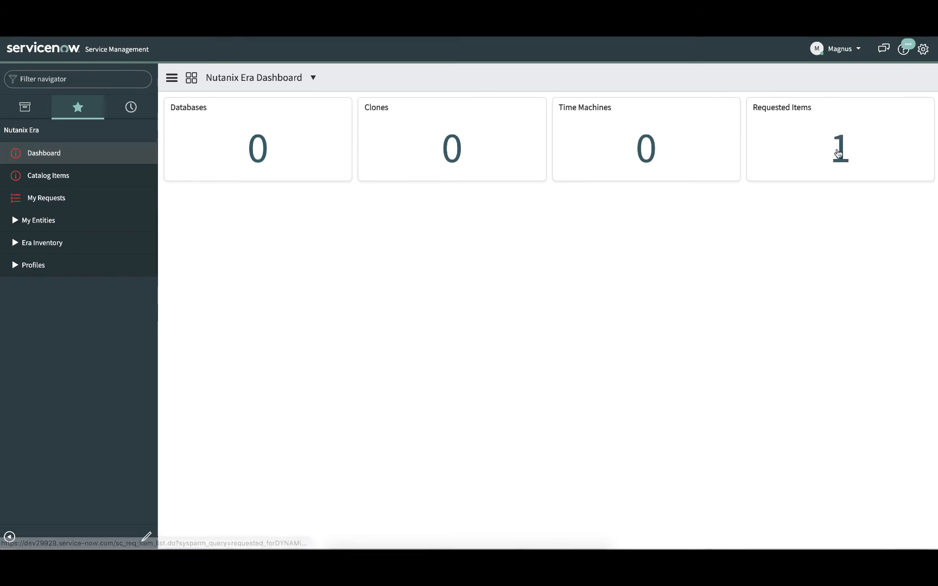
left_click(802, 165)
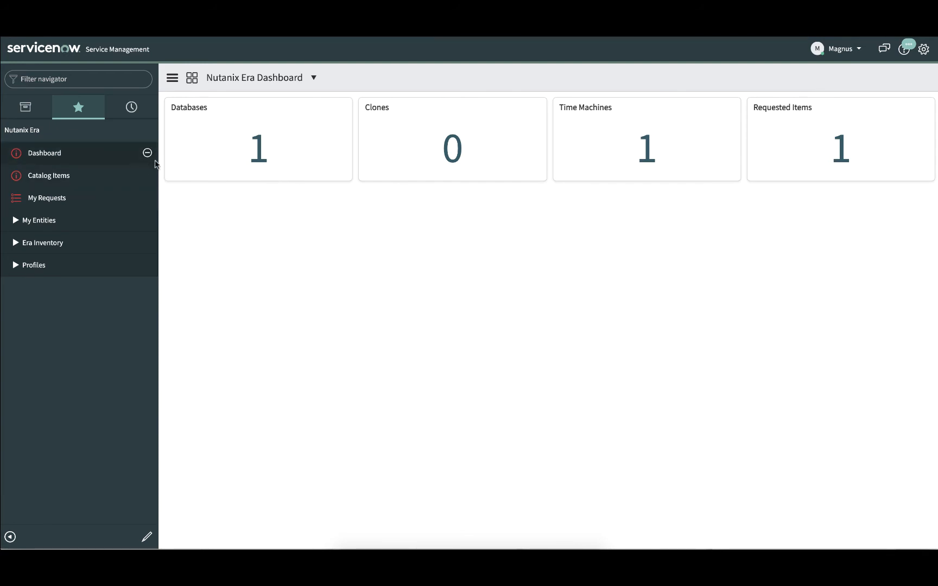
left_click(259, 156)
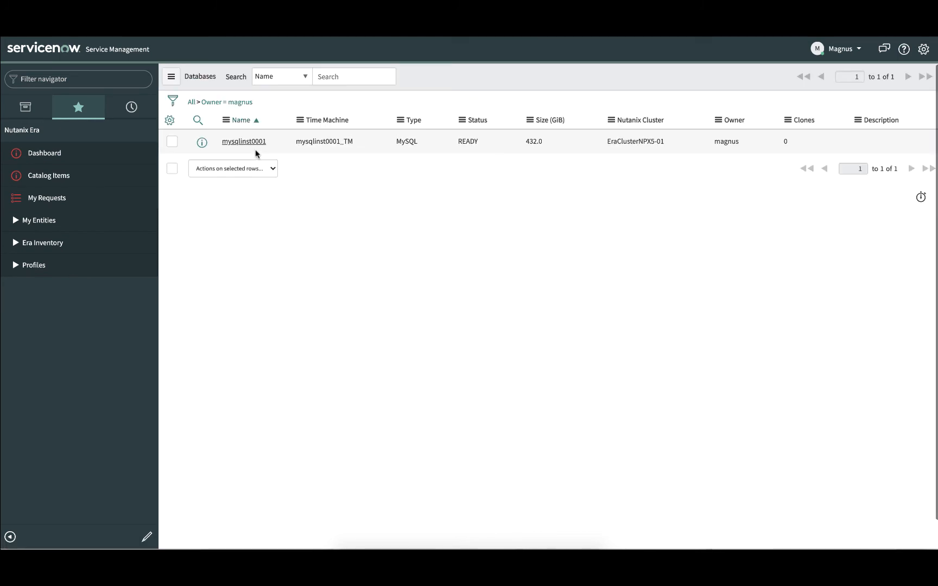
left_click(251, 142)
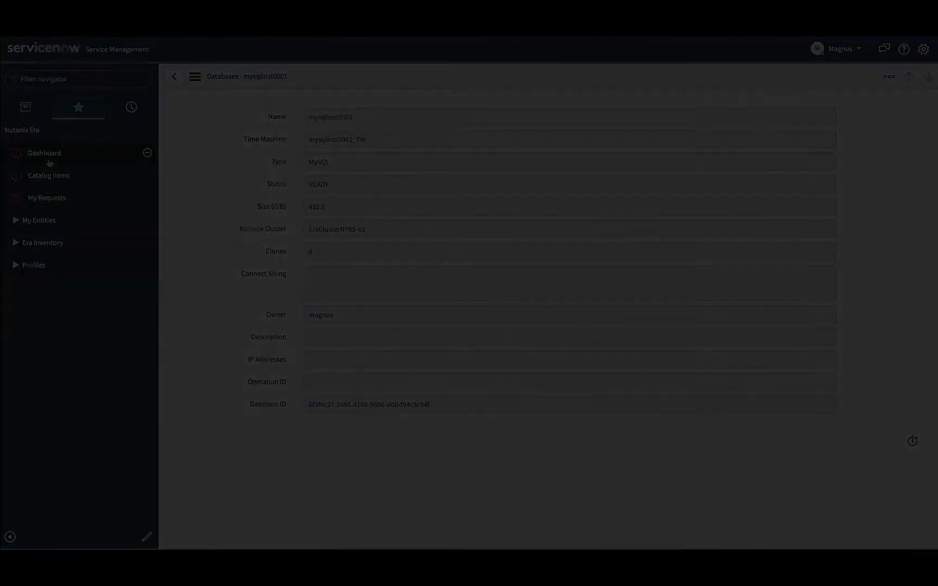
- Open the Clone a Database catalog item, choose the mysqlinst0001_TM time machine and set the clone type to Instance
left_click(46, 176)
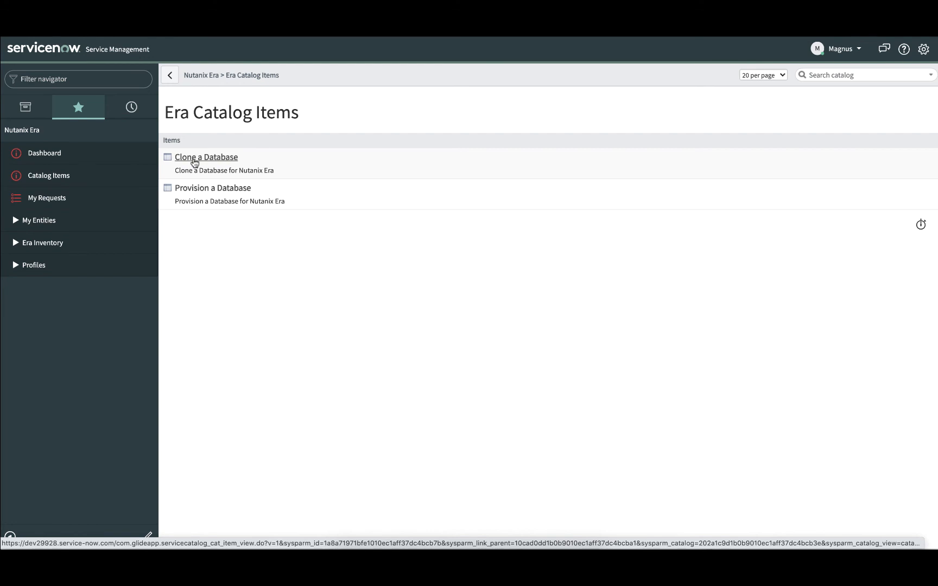
left_click(195, 163)
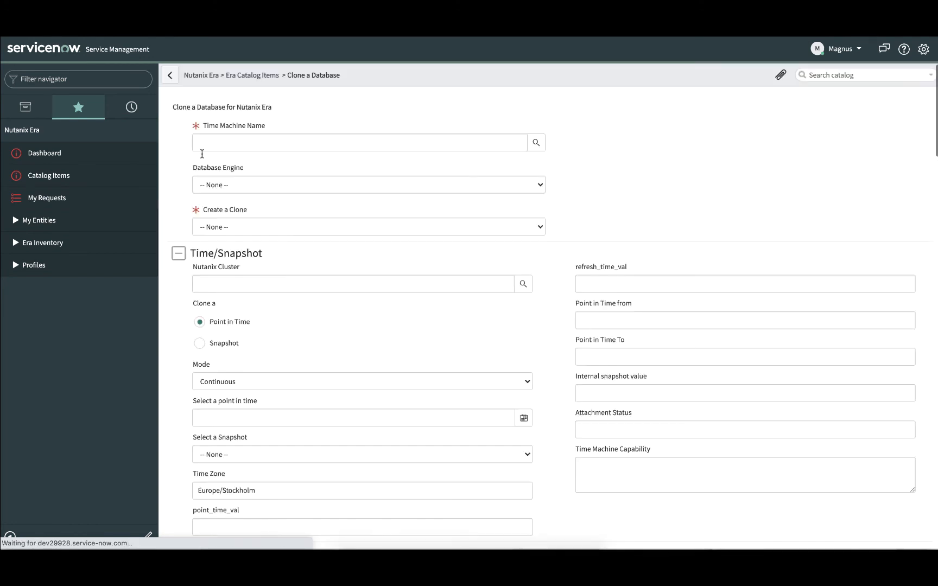
left_click(201, 146)
type("mysq")
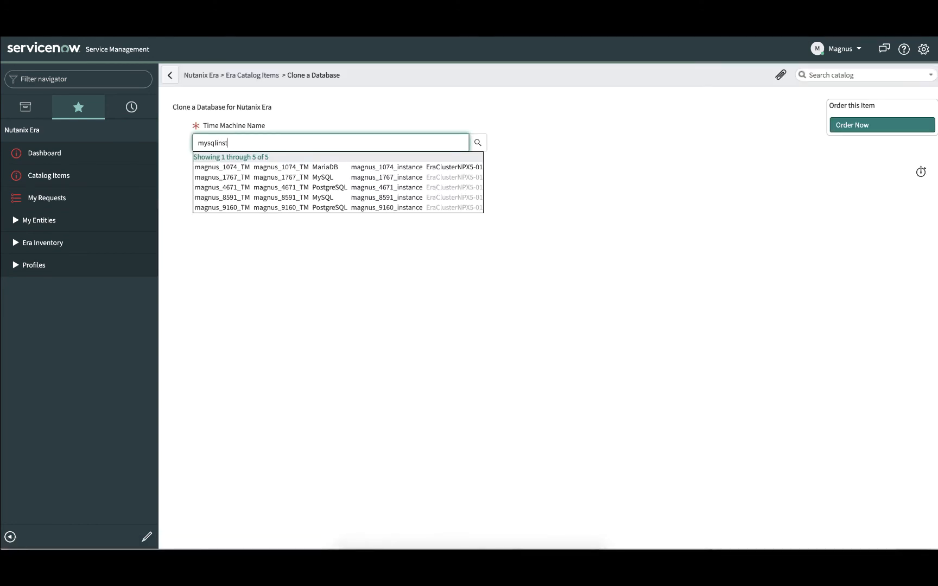
type("linst")
left_click(220, 167)
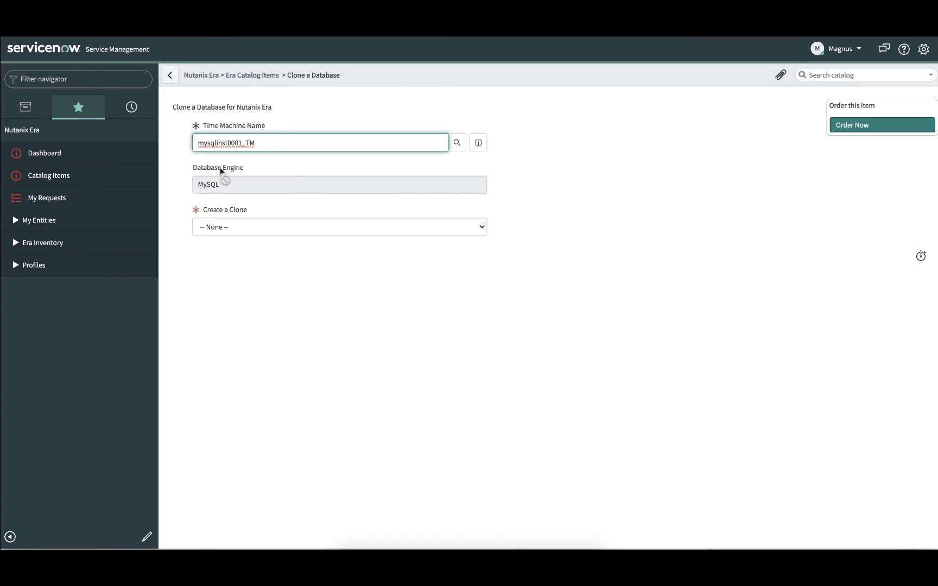
left_click(221, 228)
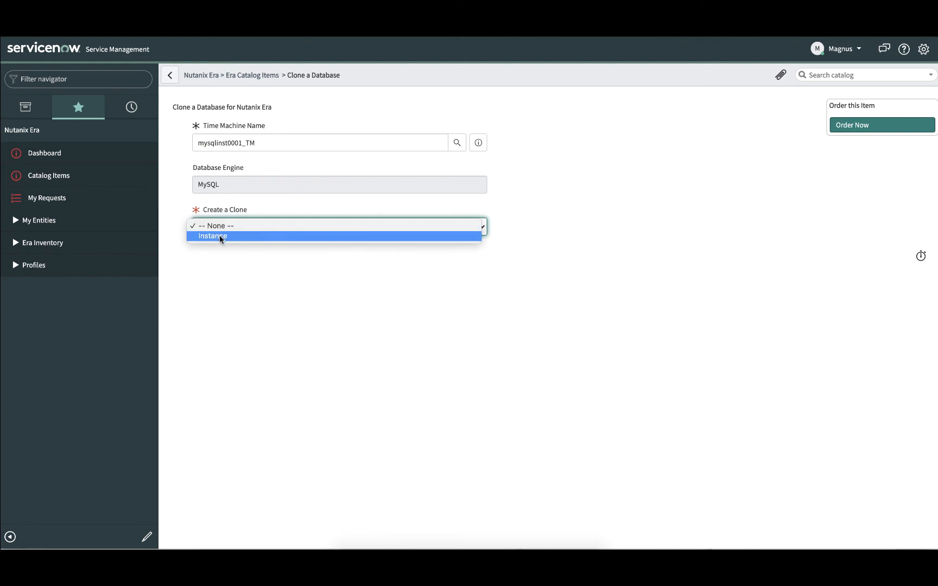
left_click(219, 237)
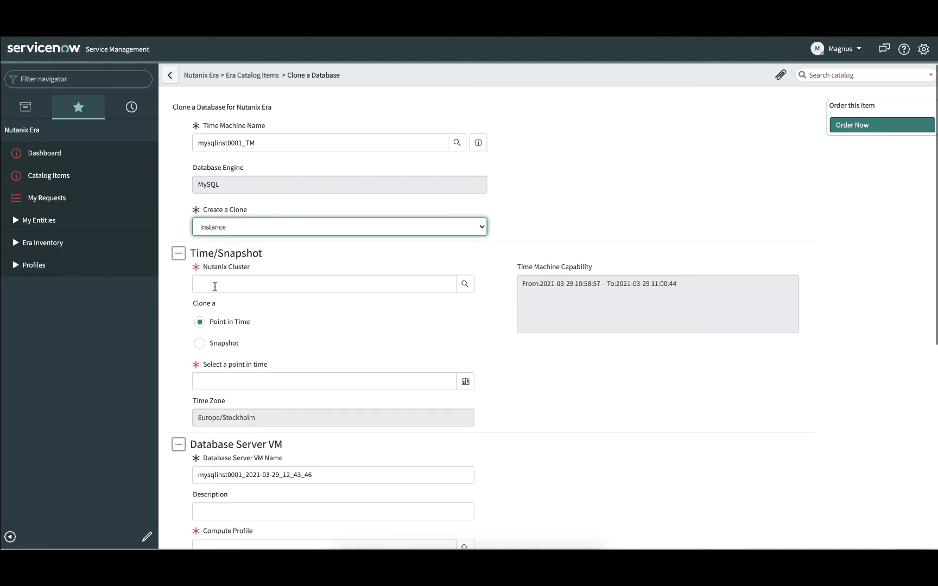
left_click(214, 287)
type("EraClusterNPX5-01")
left_click(284, 331)
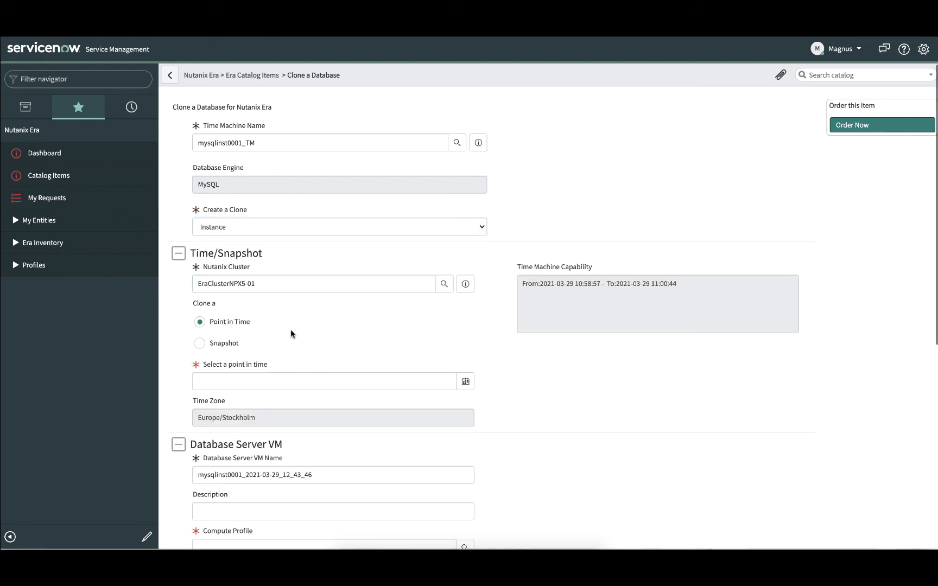
left_click(200, 343)
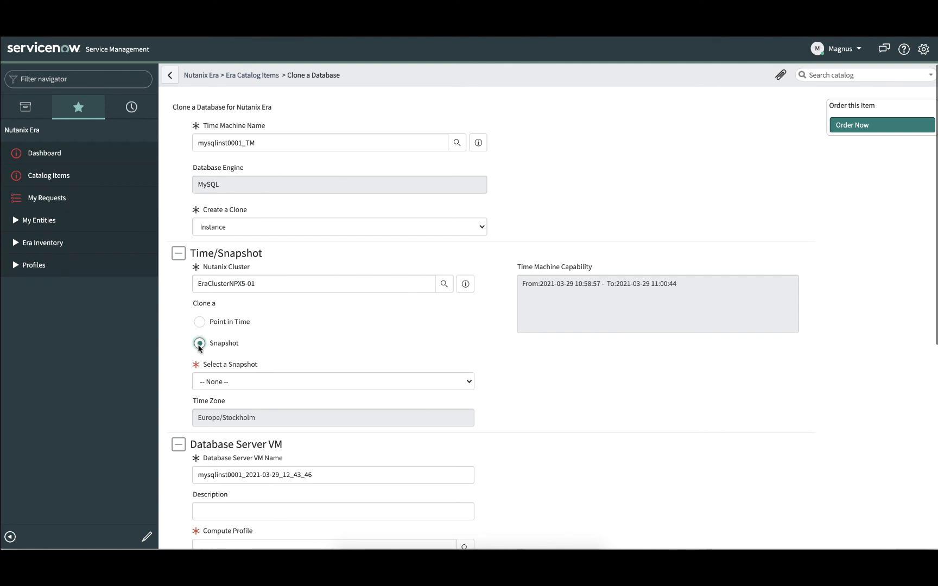
left_click(236, 383)
left_click(235, 391)
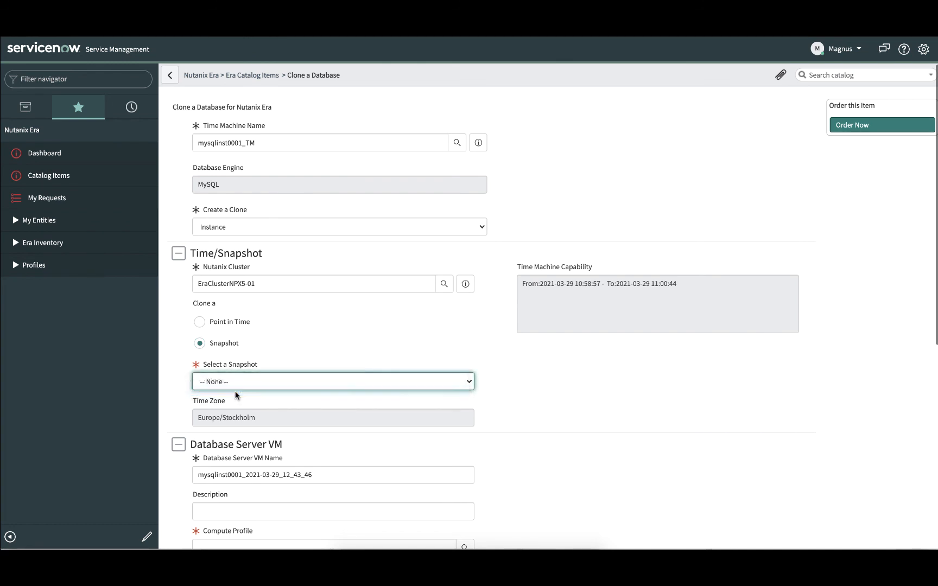
- Set the clone VM's compute profile to Compute_Small_01 and its network profile to Net_MySQL-NPX5-01
scroll(236, 393, "down", 1)
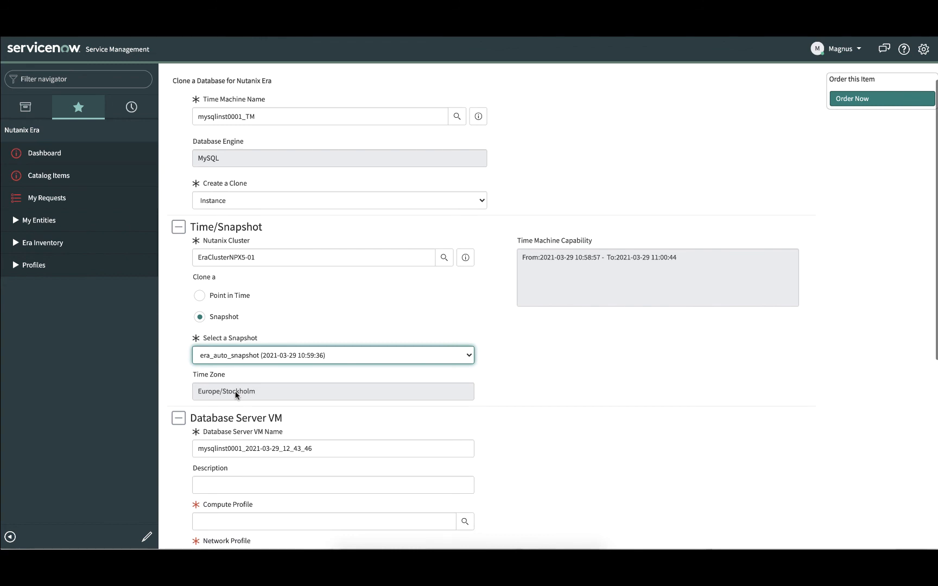
scroll(235, 393, "down", 2)
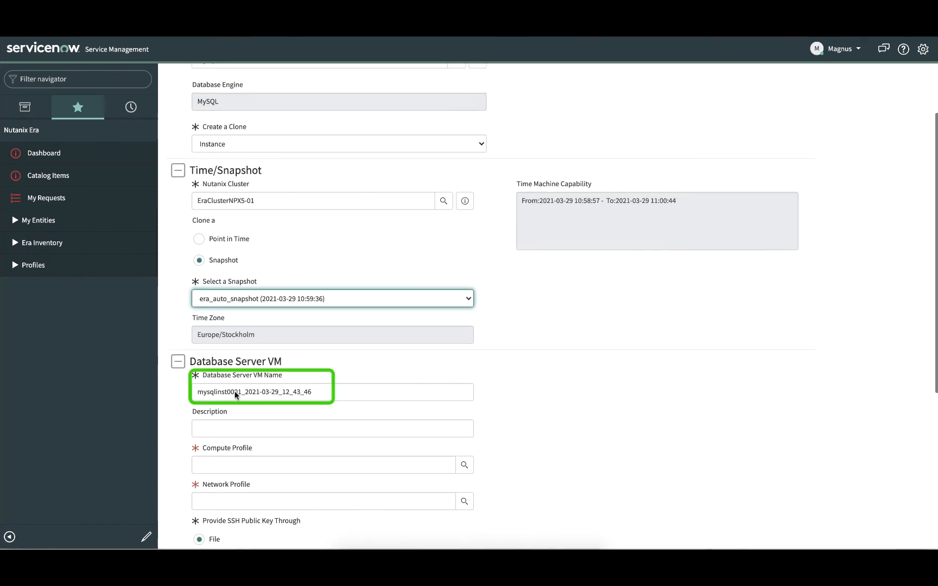
scroll(235, 394, "down", 5)
left_click(465, 335)
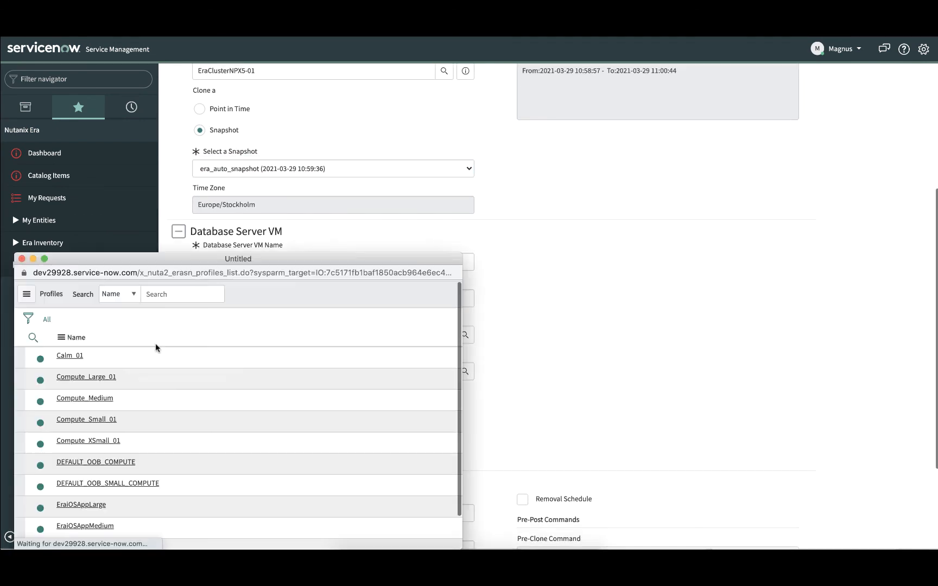
left_click(86, 419)
left_click(464, 372)
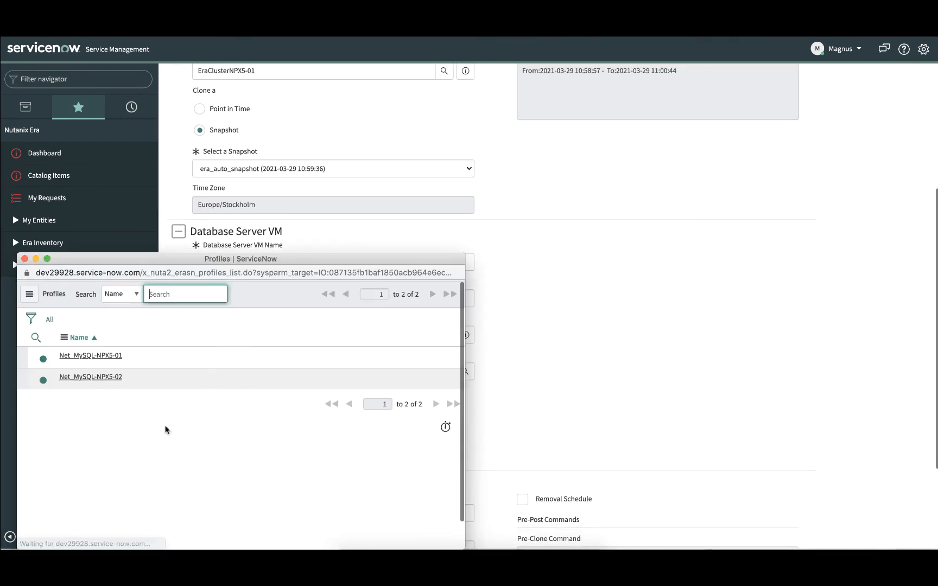
left_click(91, 356)
- Upload the SSH public key file for the clone's database server VM
scroll(601, 366, "down", 5)
left_click(213, 320)
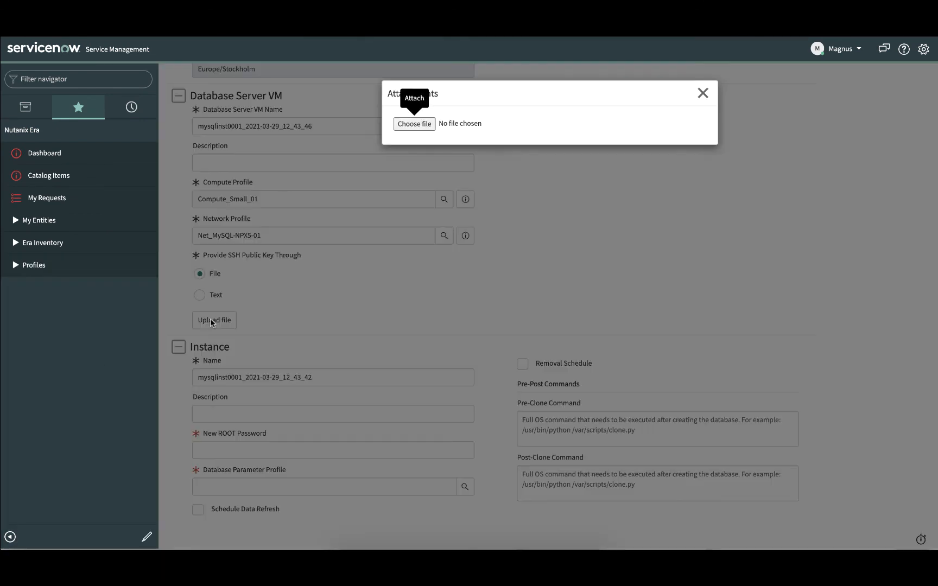
left_click(429, 125)
double_click(396, 78)
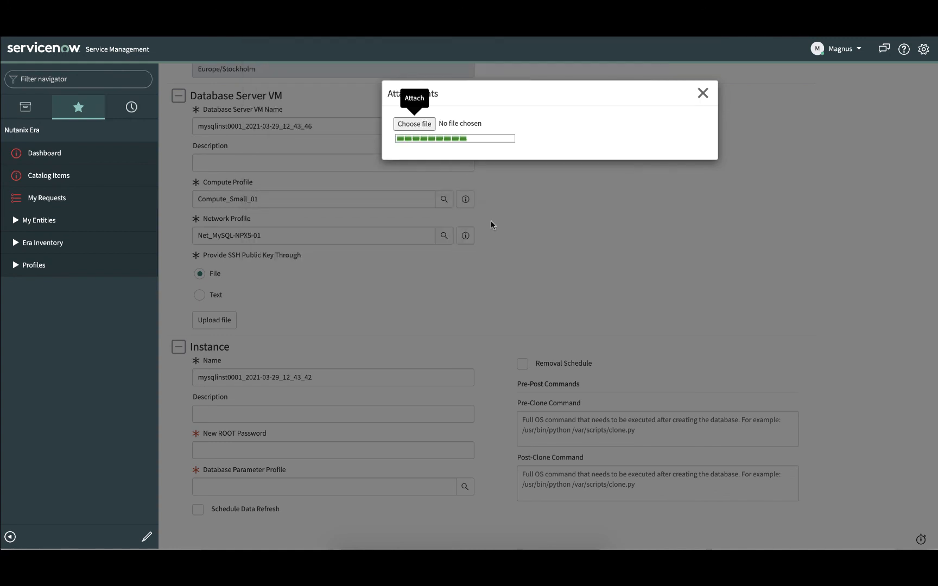
left_click(703, 93)
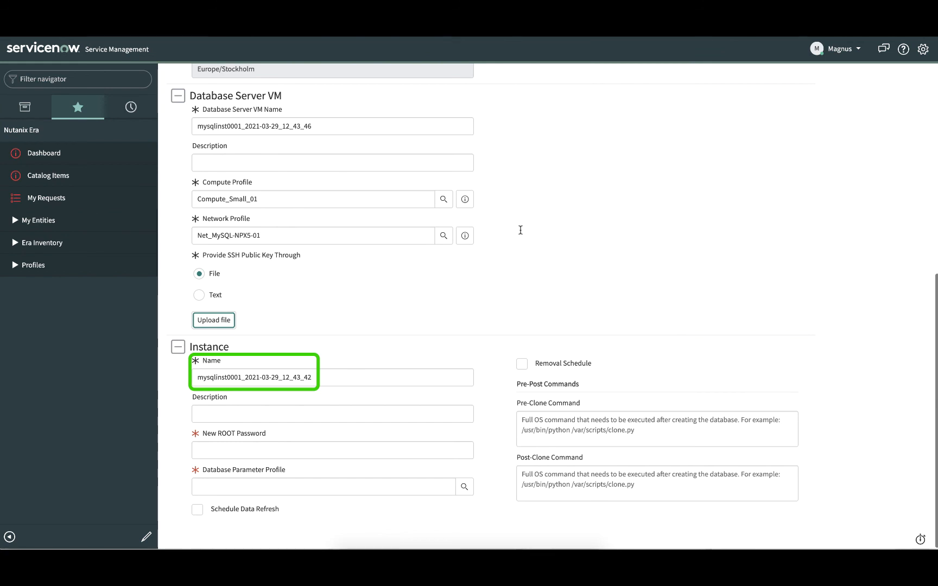
- Enter the new ROOT password for the cloned instance and set its database parameter profile to DEFAULT_MYSQL_PARAMS
left_click(217, 451)
type("Nu")
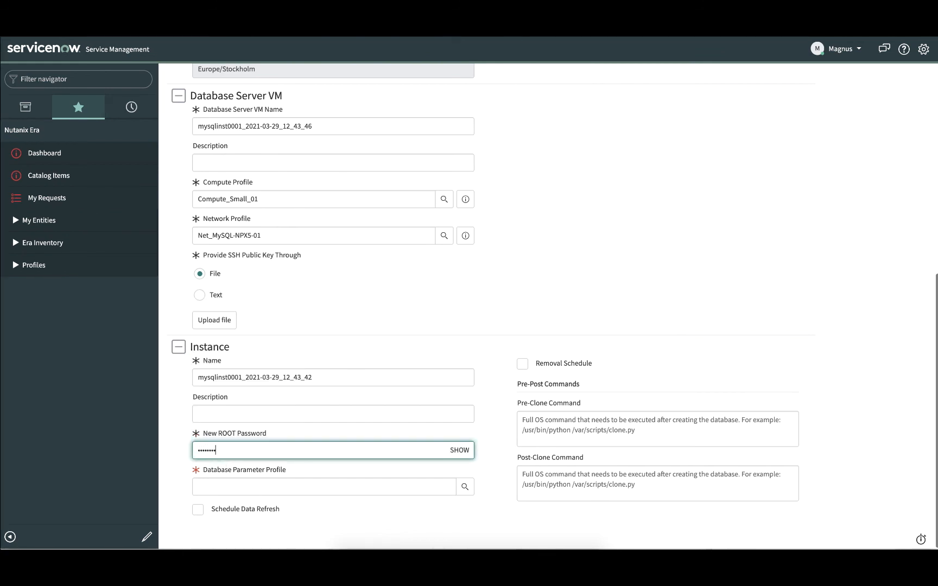
left_click(465, 487)
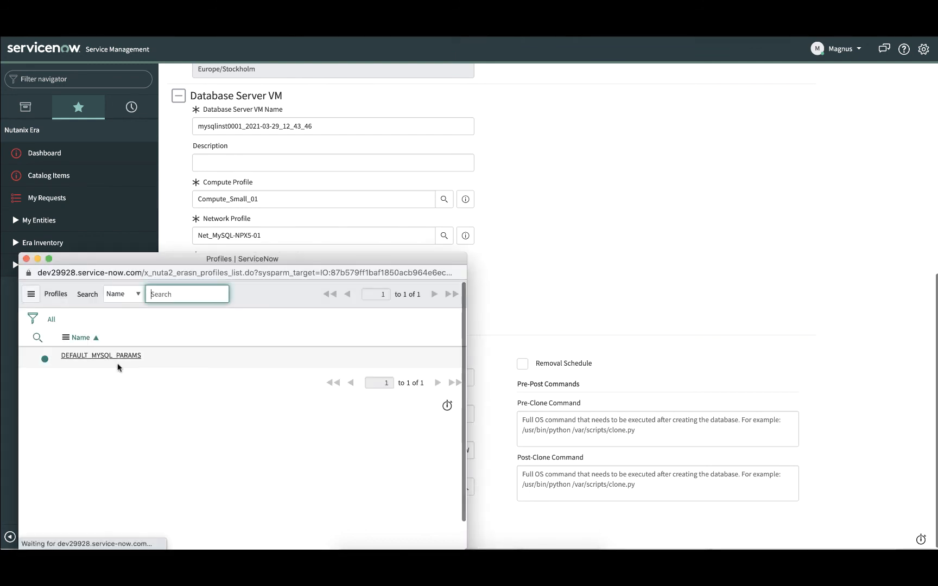
left_click(106, 358)
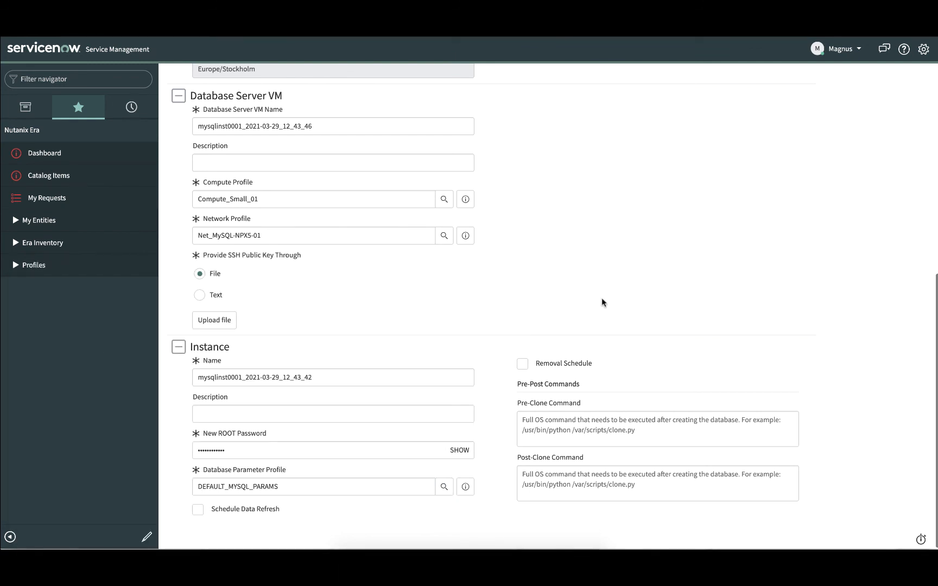
- Submit the database clone order and return to the Nutanix Era dashboard
scroll(602, 303, "up", 7)
left_click(849, 173)
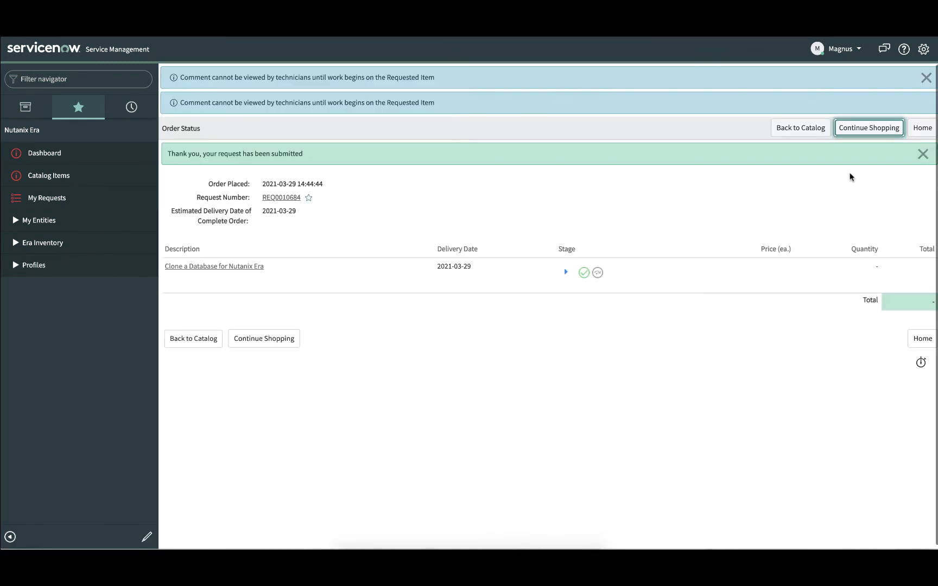
left_click(46, 154)
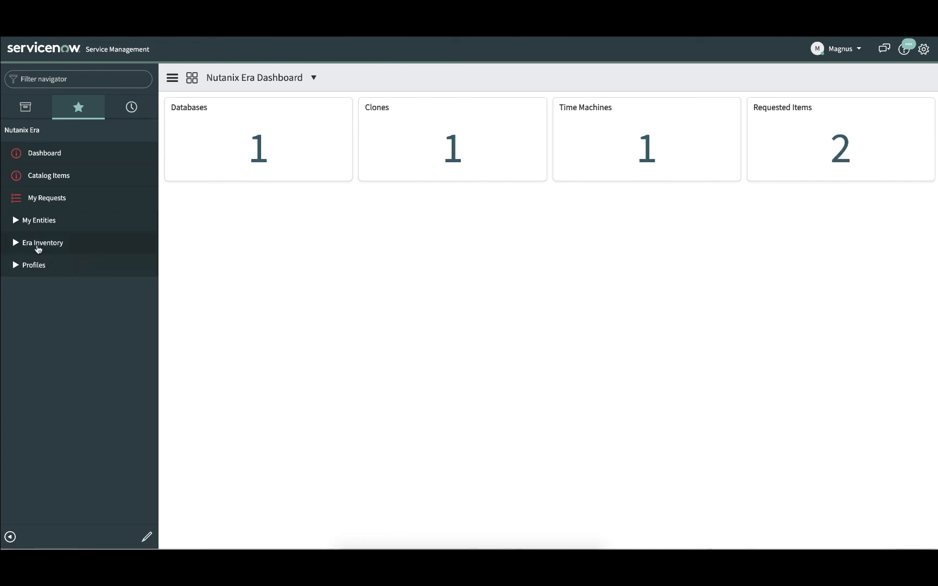
- Review the end user's own databases, clones and time machines under My Entities, and return to the Nutanix Era dashboard
left_click(13, 221)
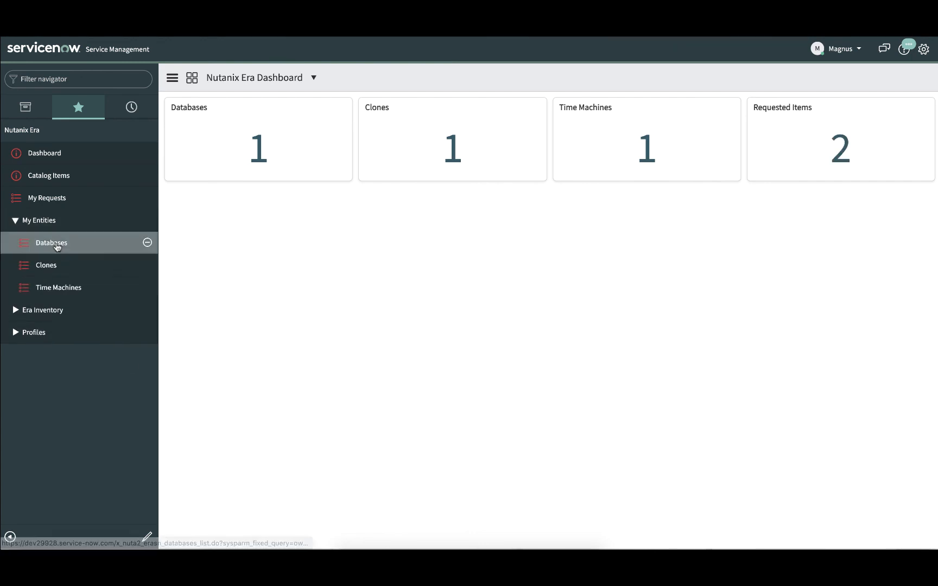
left_click(57, 246)
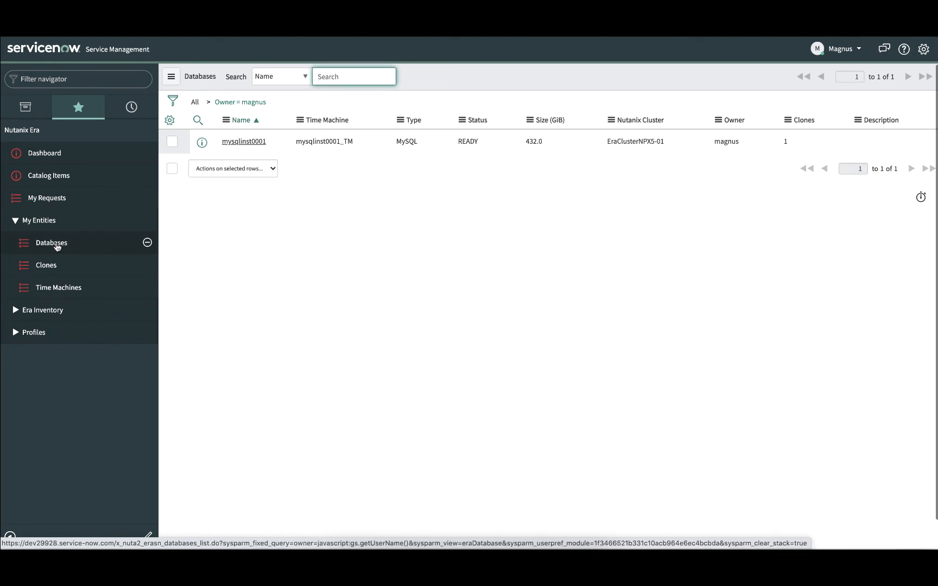
left_click(45, 268)
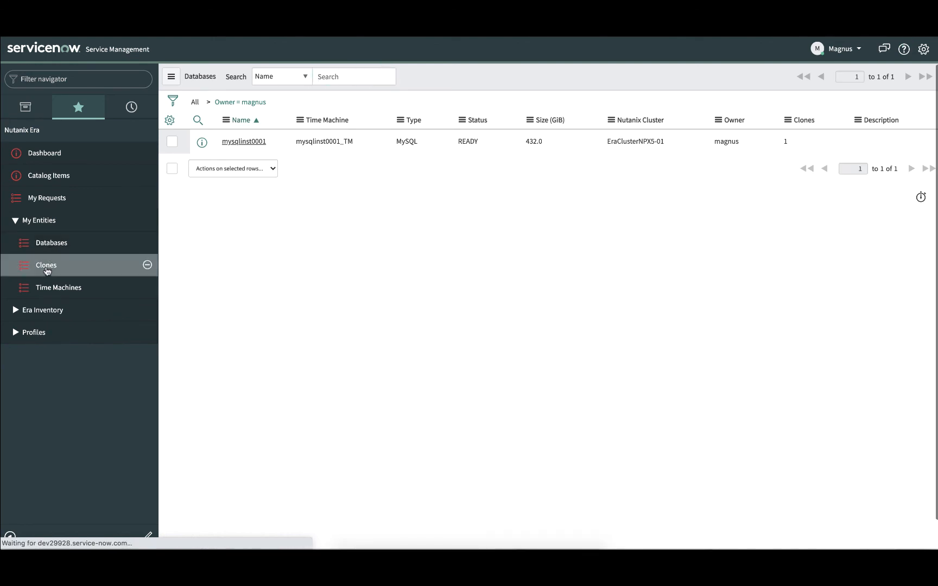
left_click(50, 292)
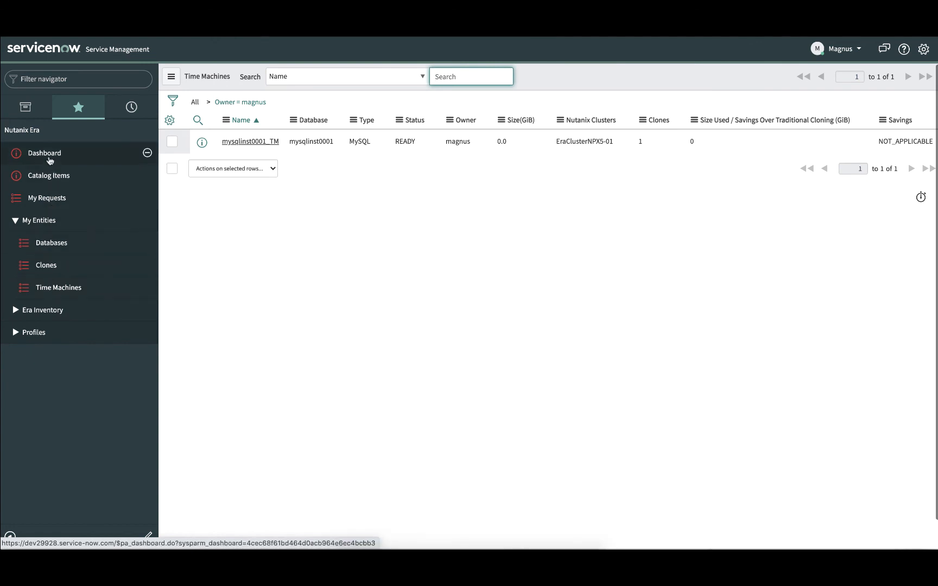
left_click(48, 154)
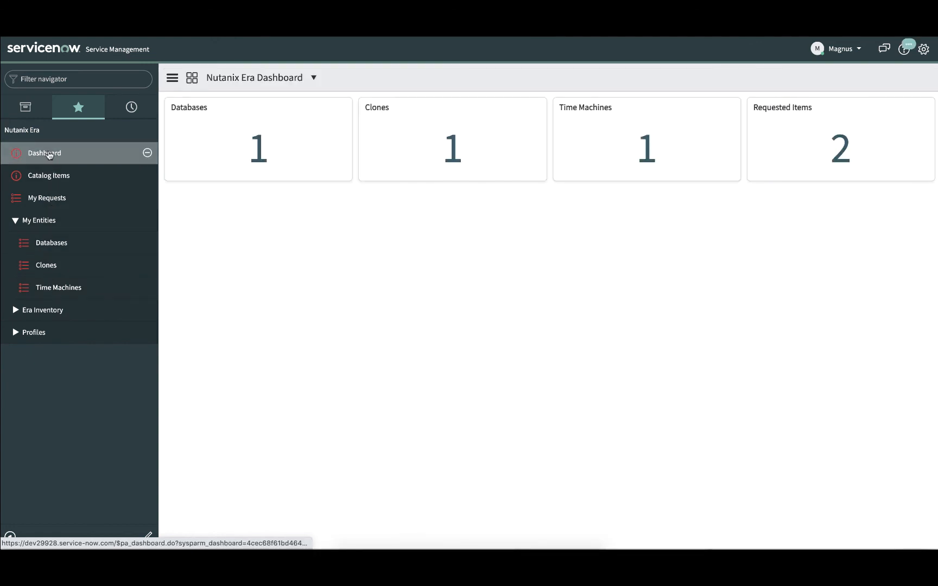